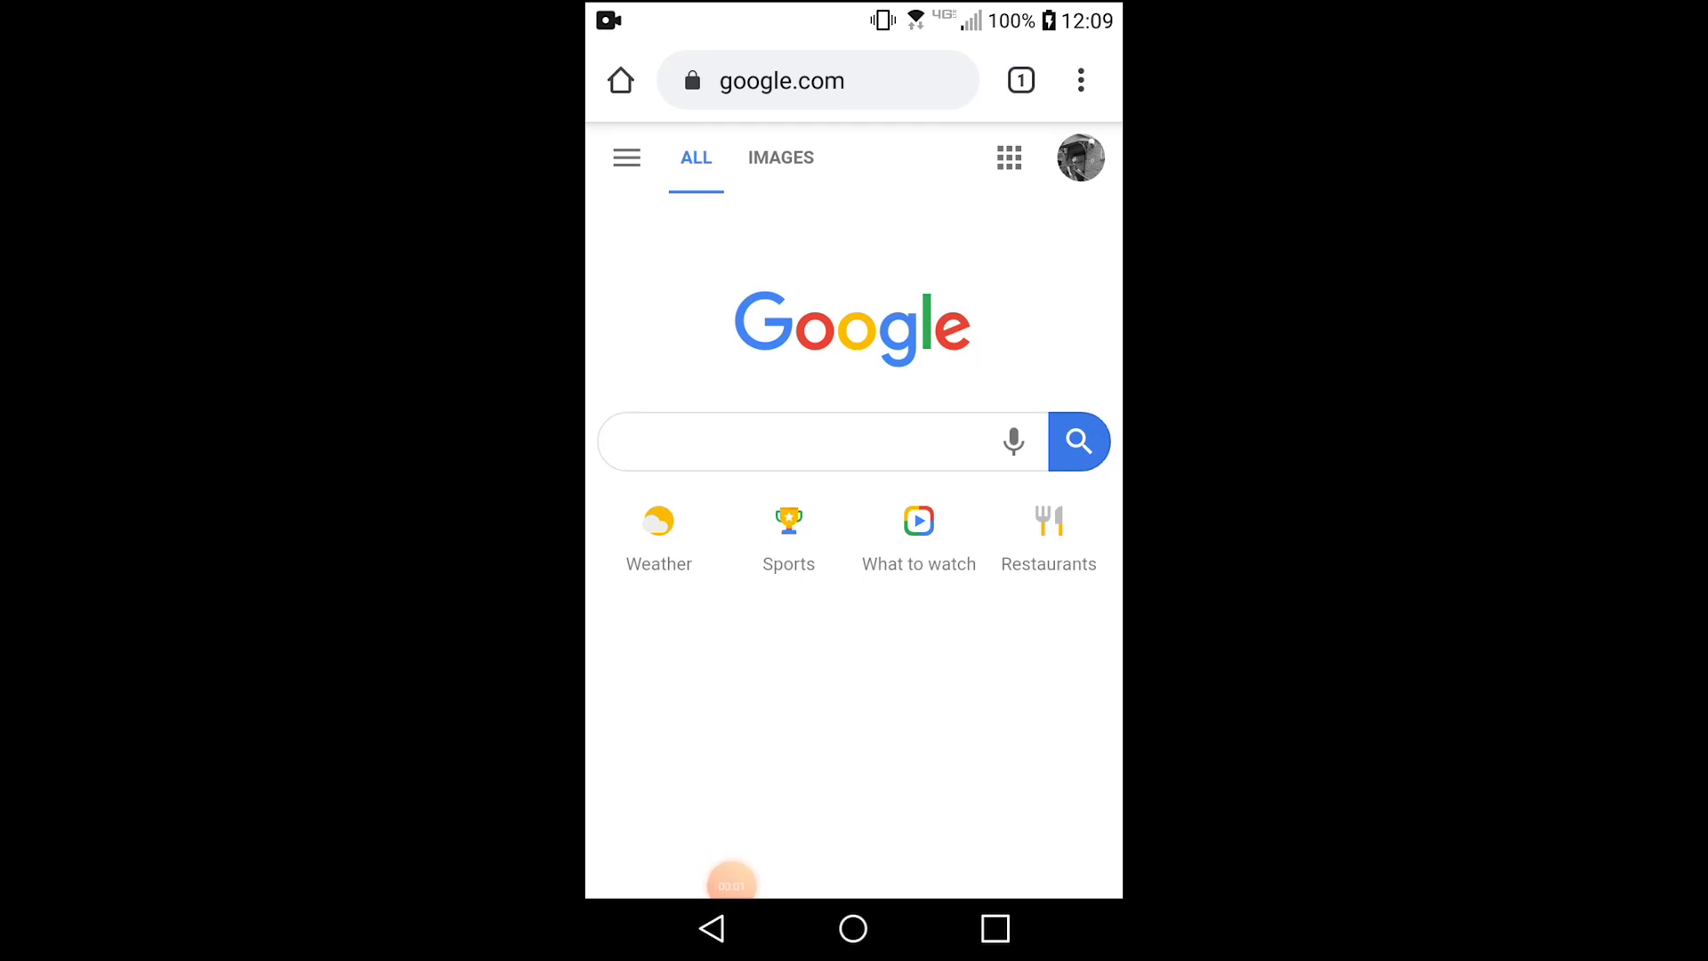
# Search Google for 'search' and 'firefox', then view both in the search box history
pyautogui.click(801, 441)
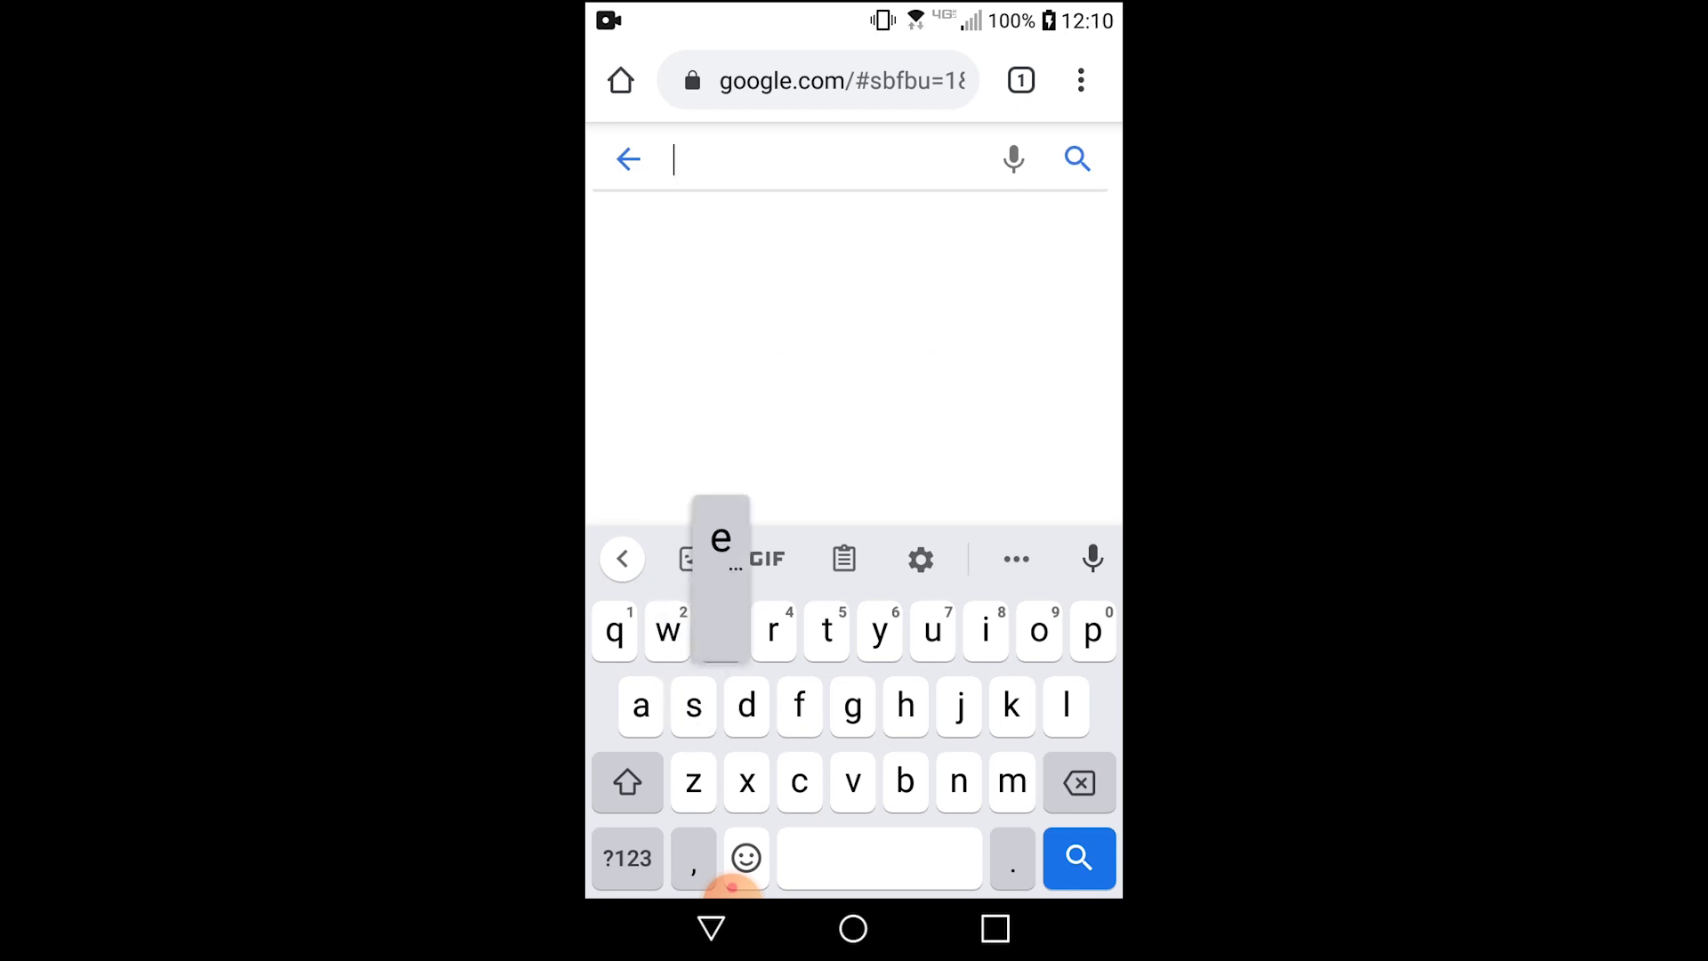
pyautogui.write('searc')
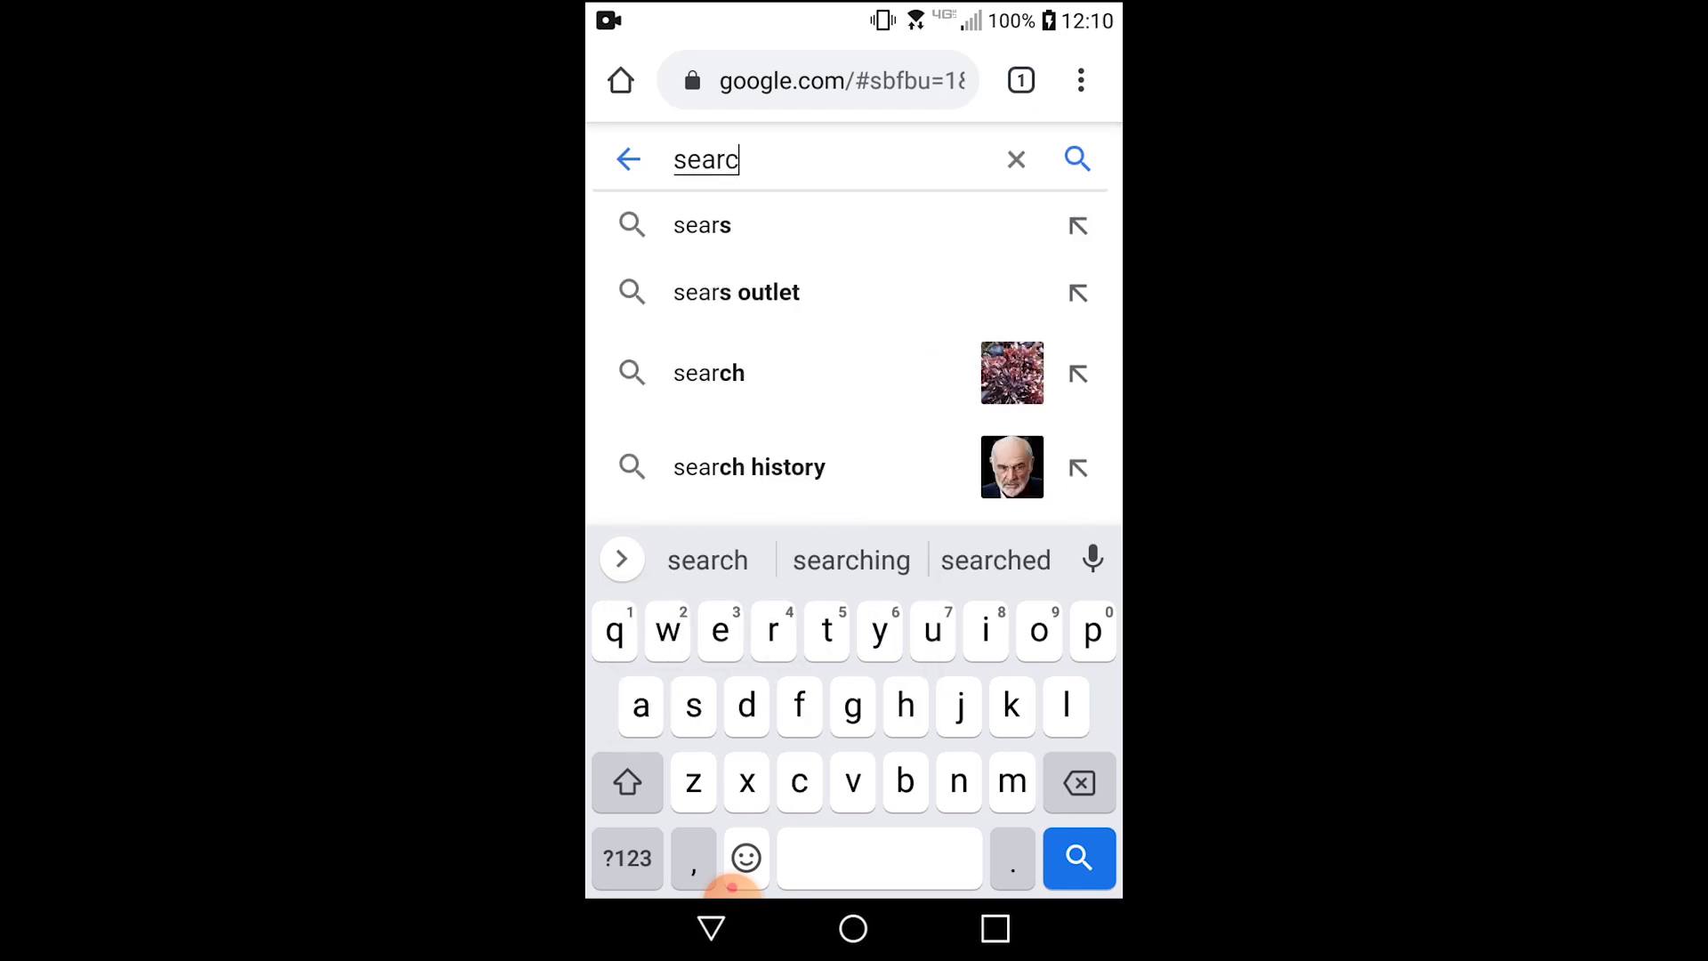
pyautogui.write('h')
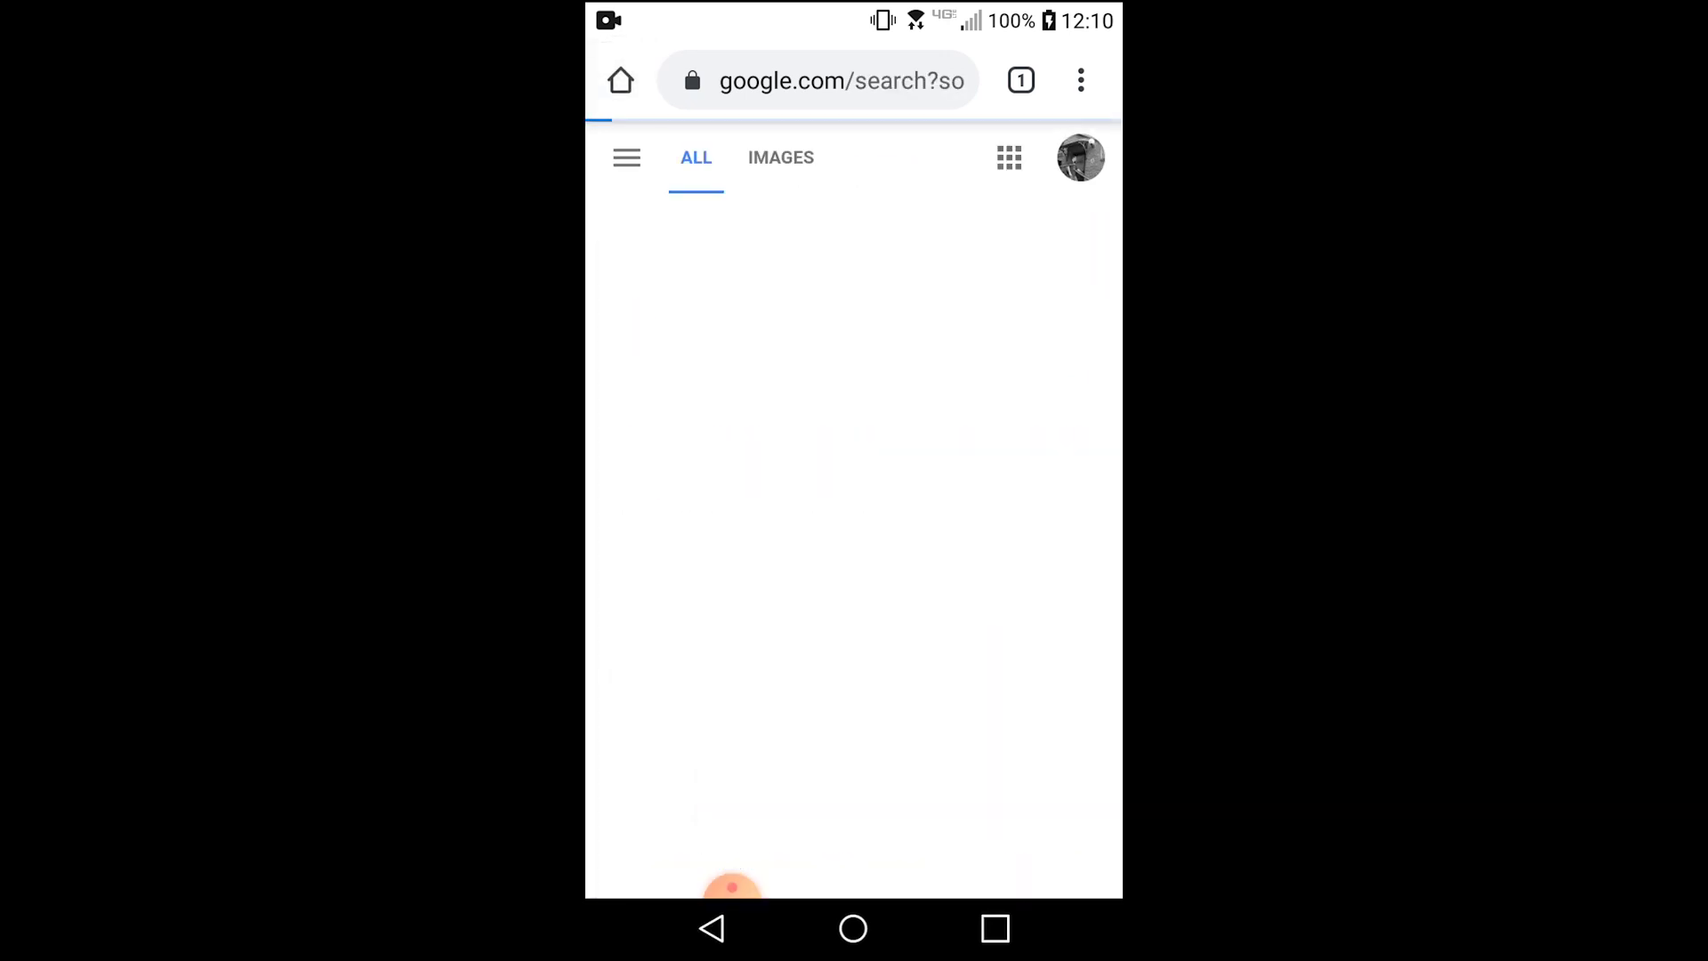
pyautogui.click(822, 441)
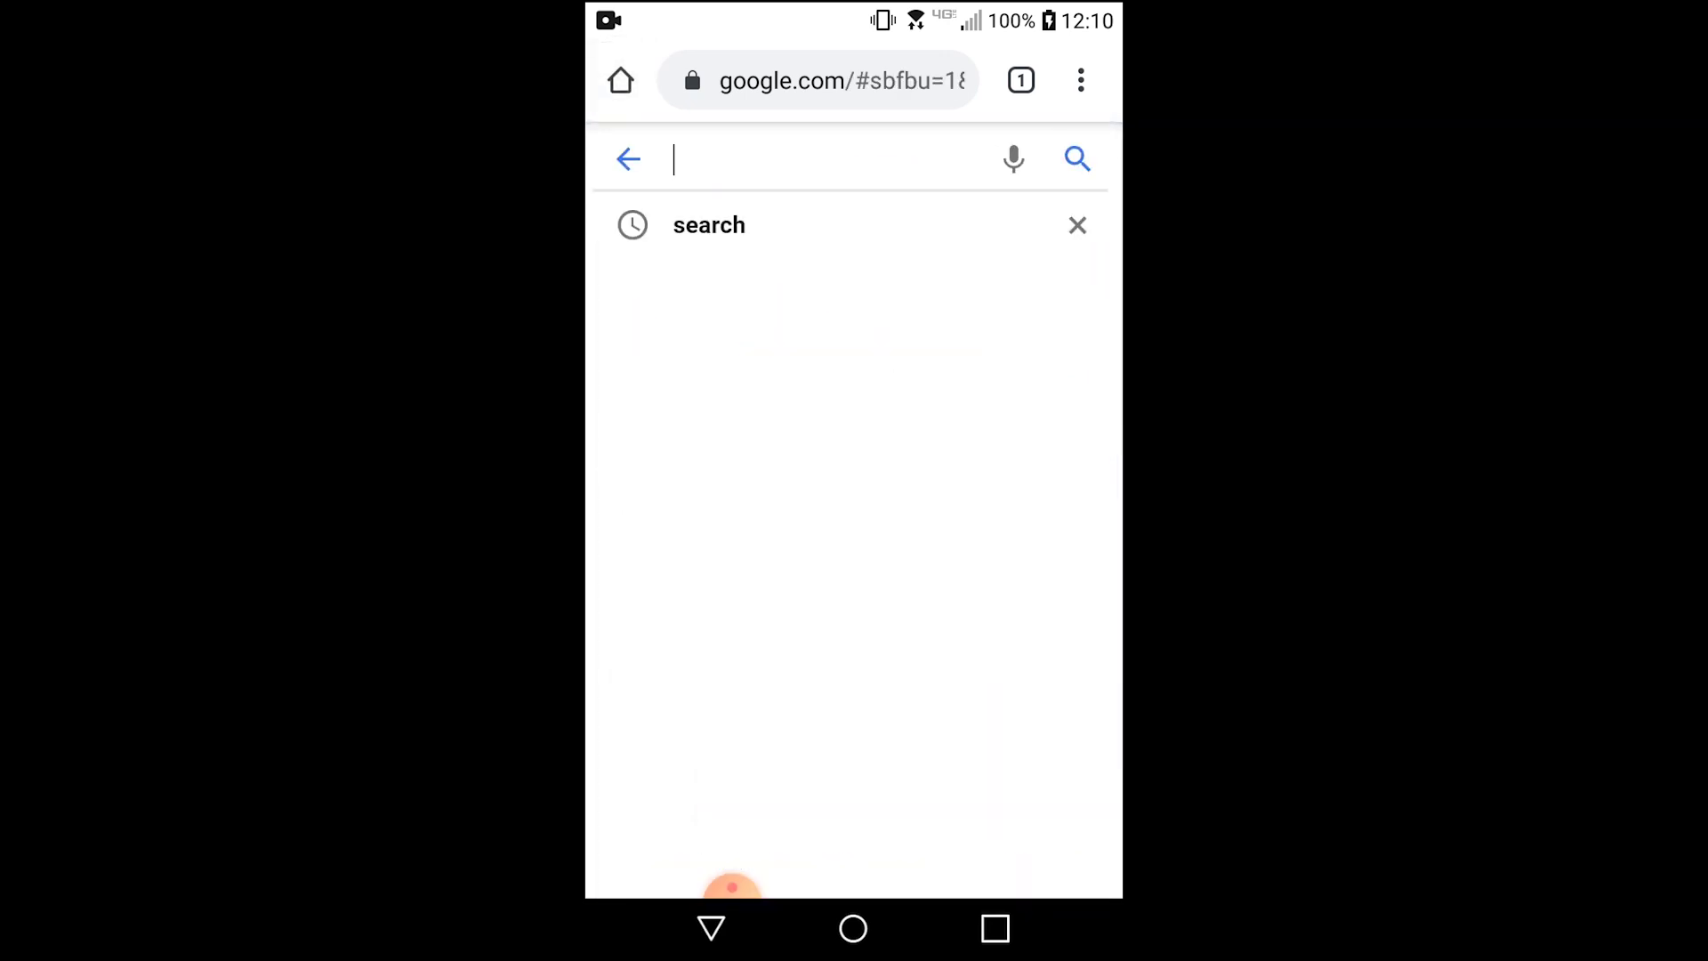
pyautogui.write('f')
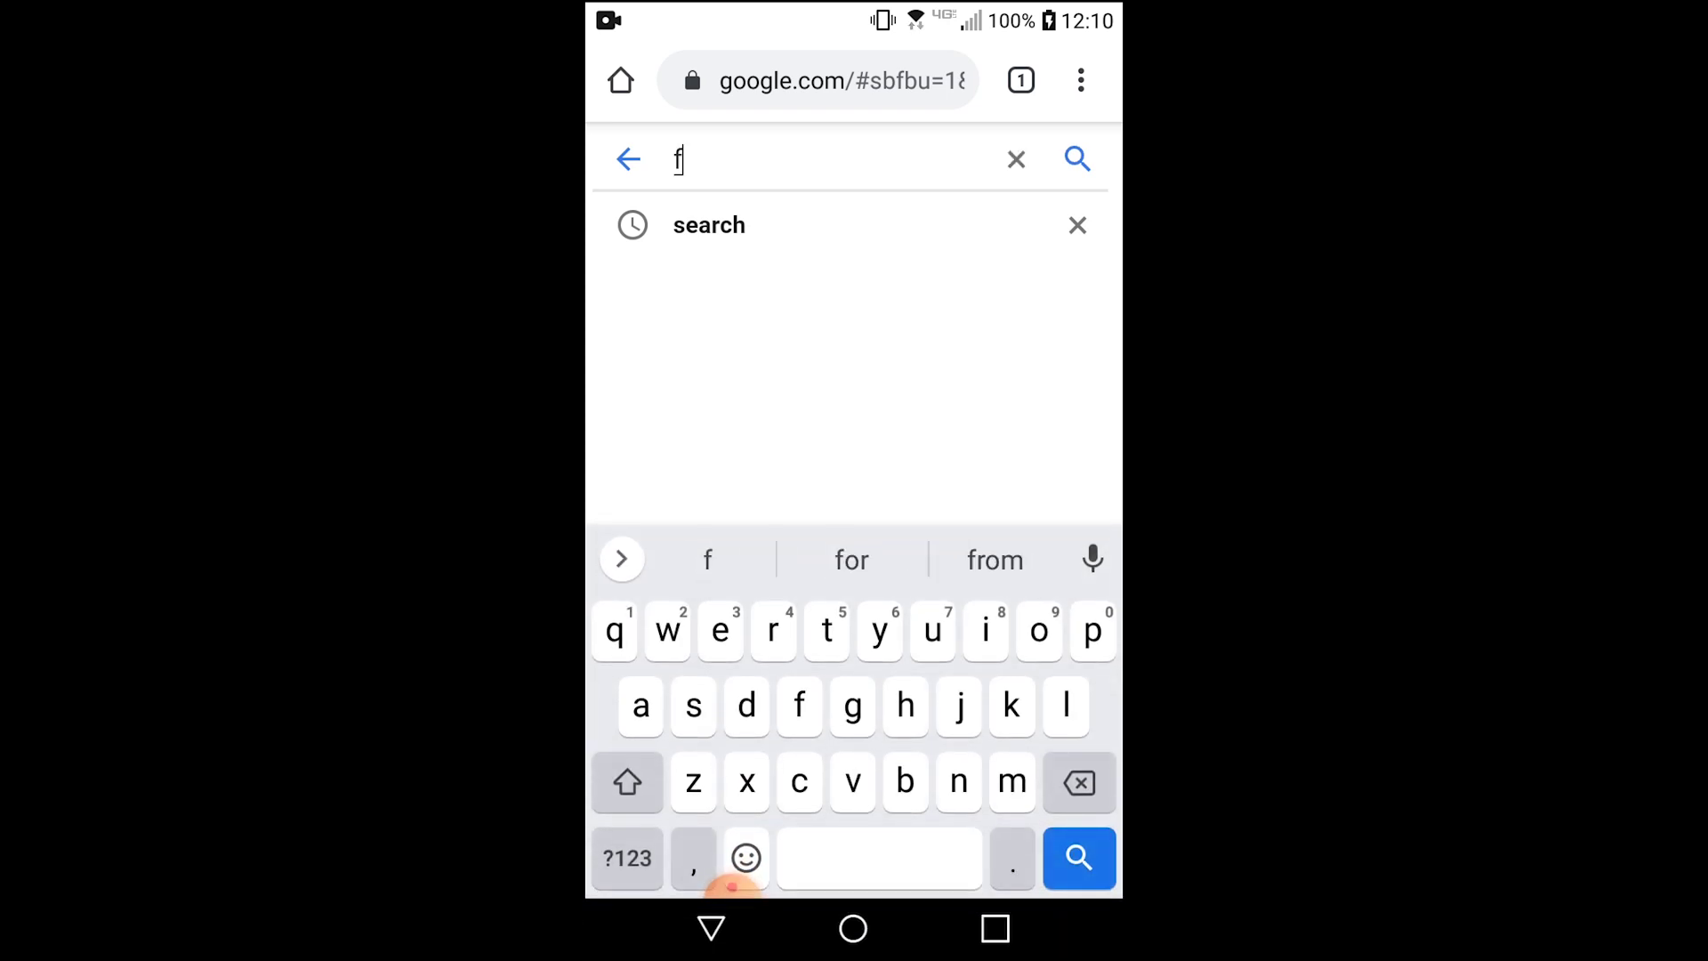
pyautogui.write('iref')
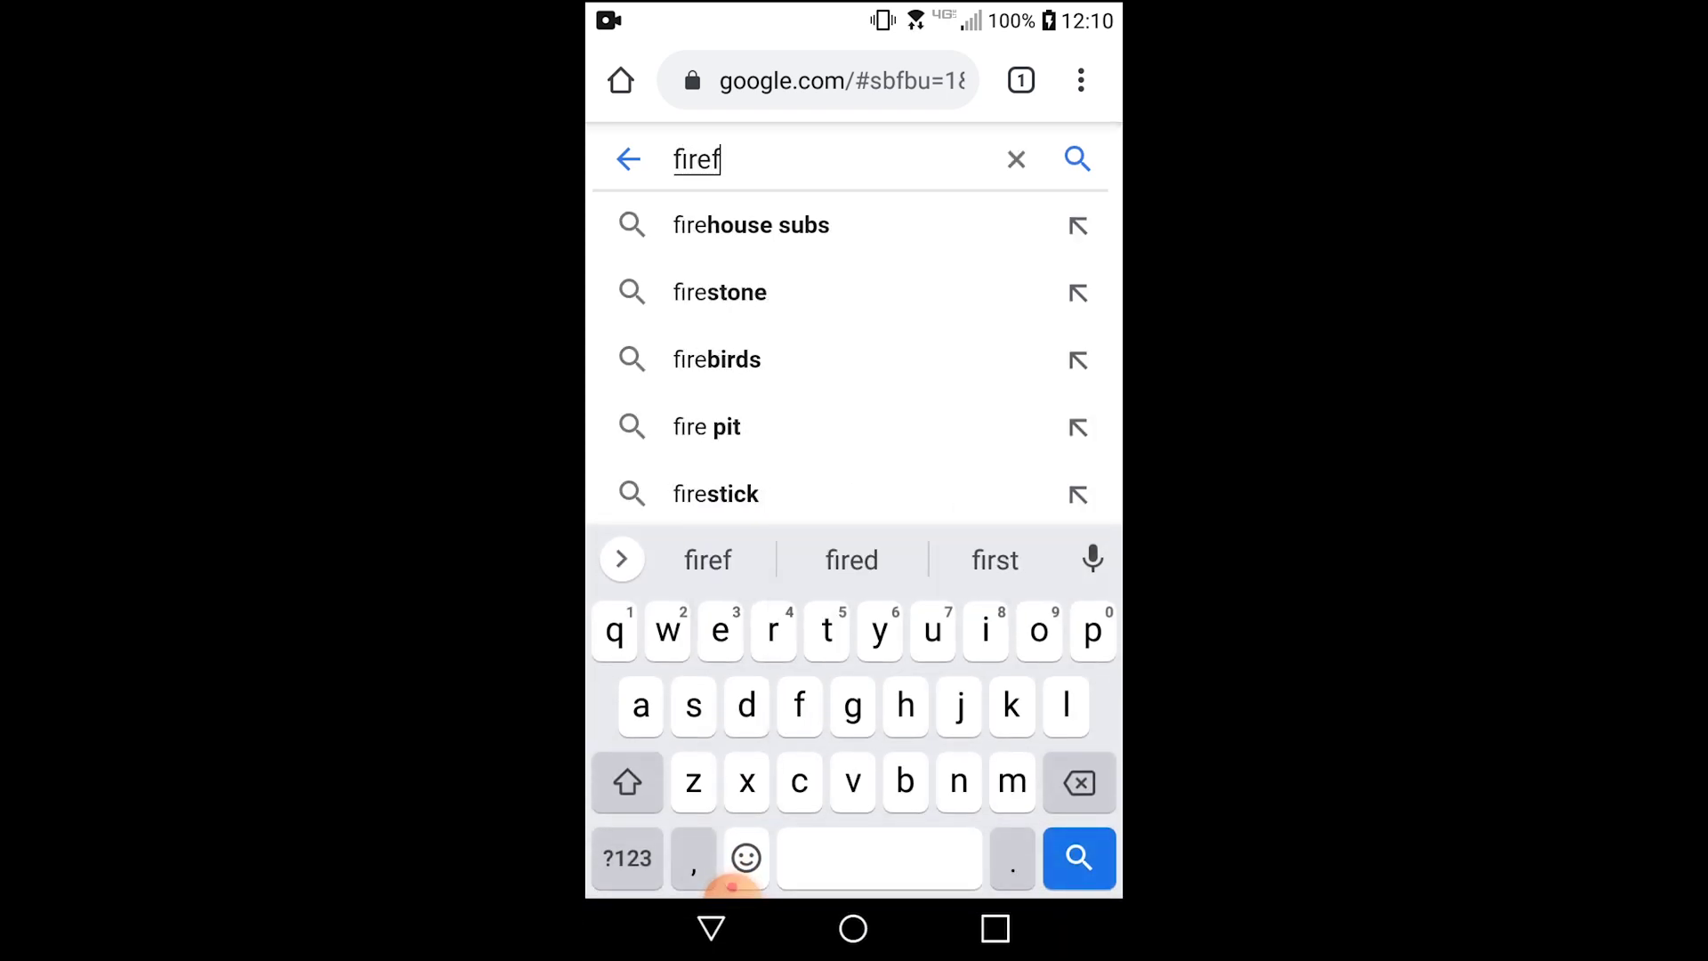
pyautogui.write('ox')
pyautogui.click(1079, 858)
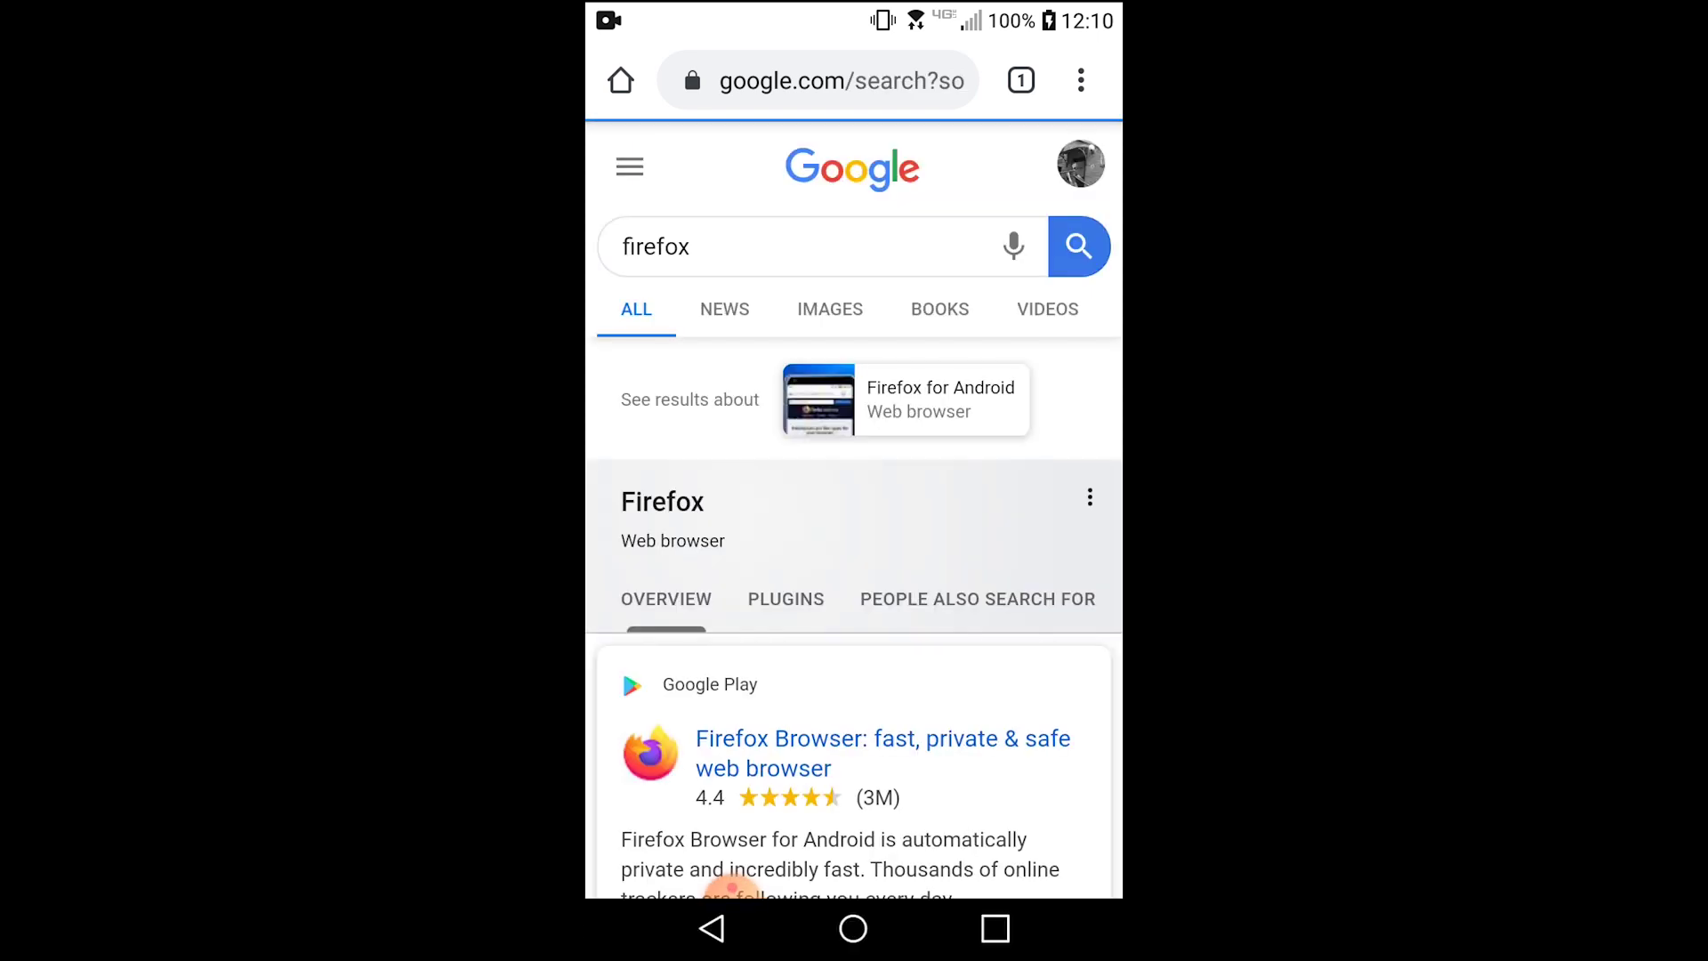
pyautogui.click(621, 81)
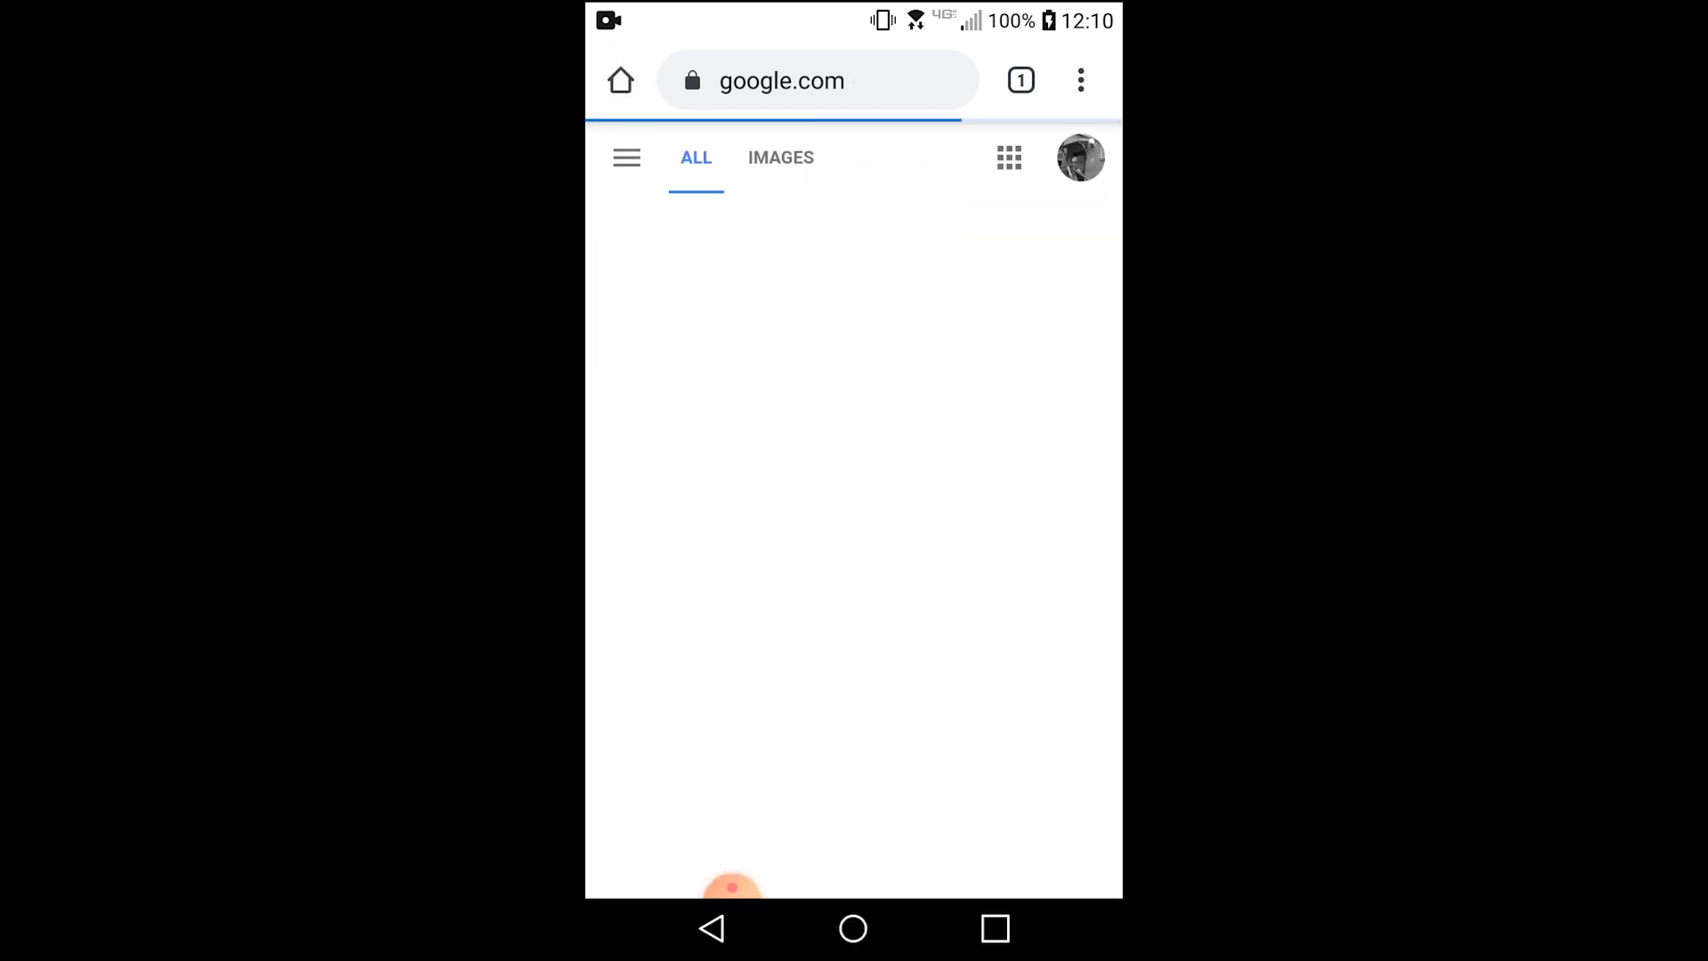
pyautogui.click(807, 441)
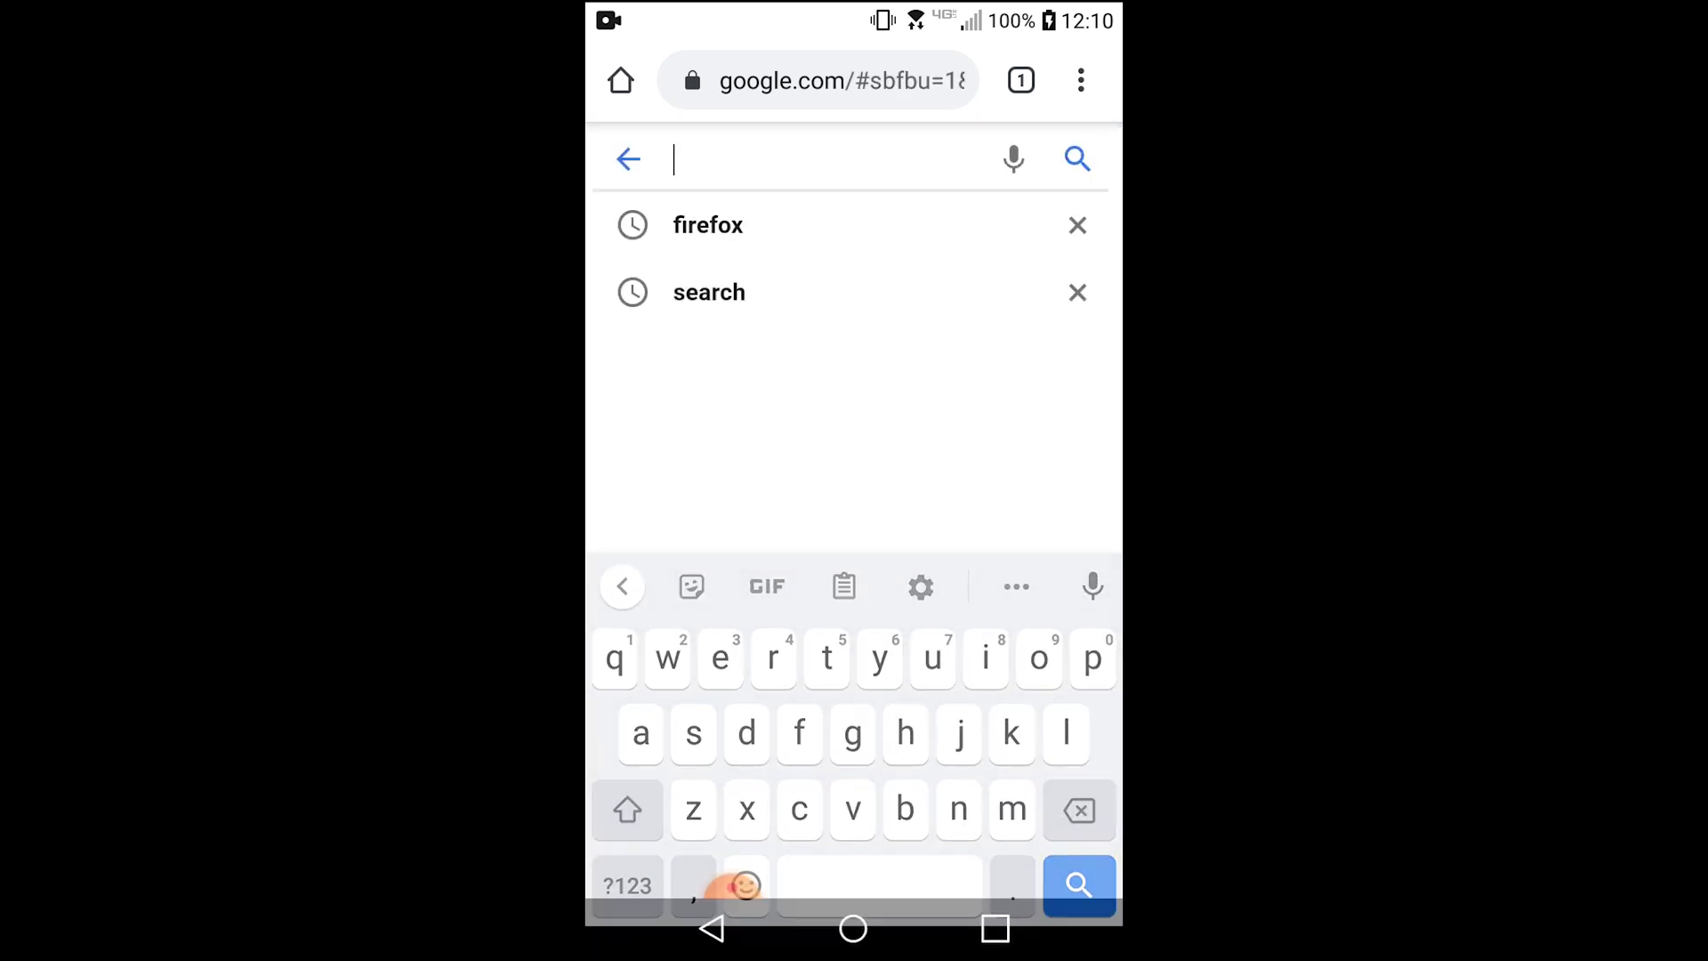
# Dismiss the keyboard, then open and close Chrome's main menu
pyautogui.press('Escape')
pyautogui.click(1082, 80)
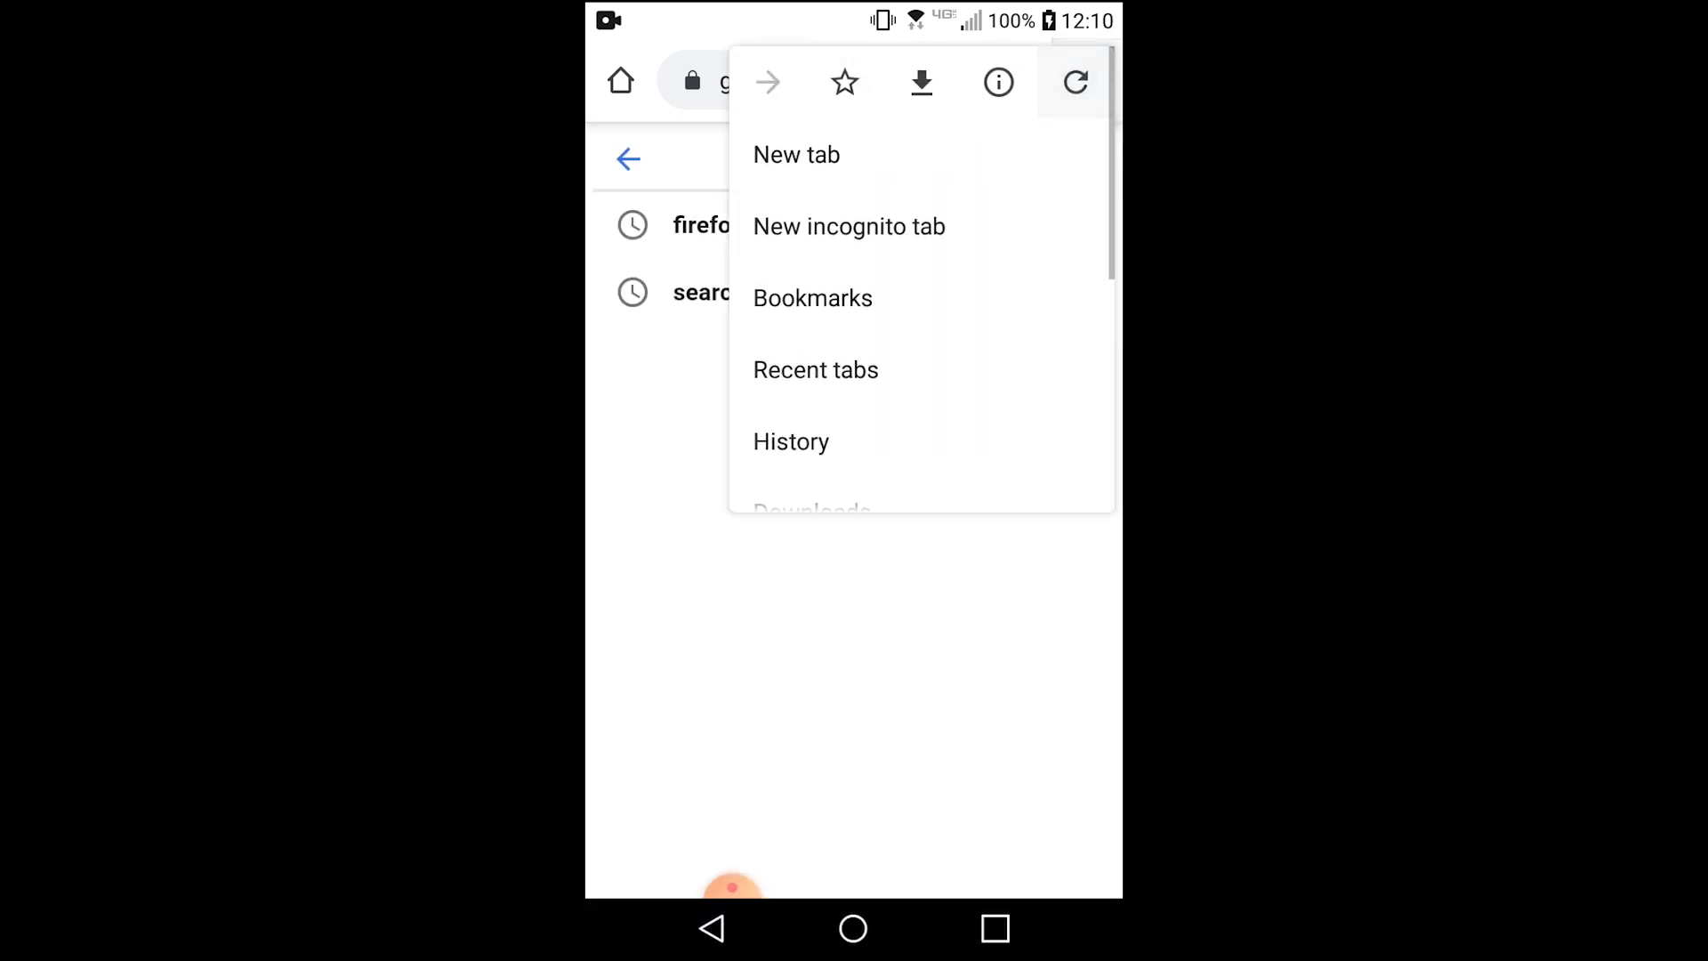
pyautogui.scroll(-3, 922, 334)
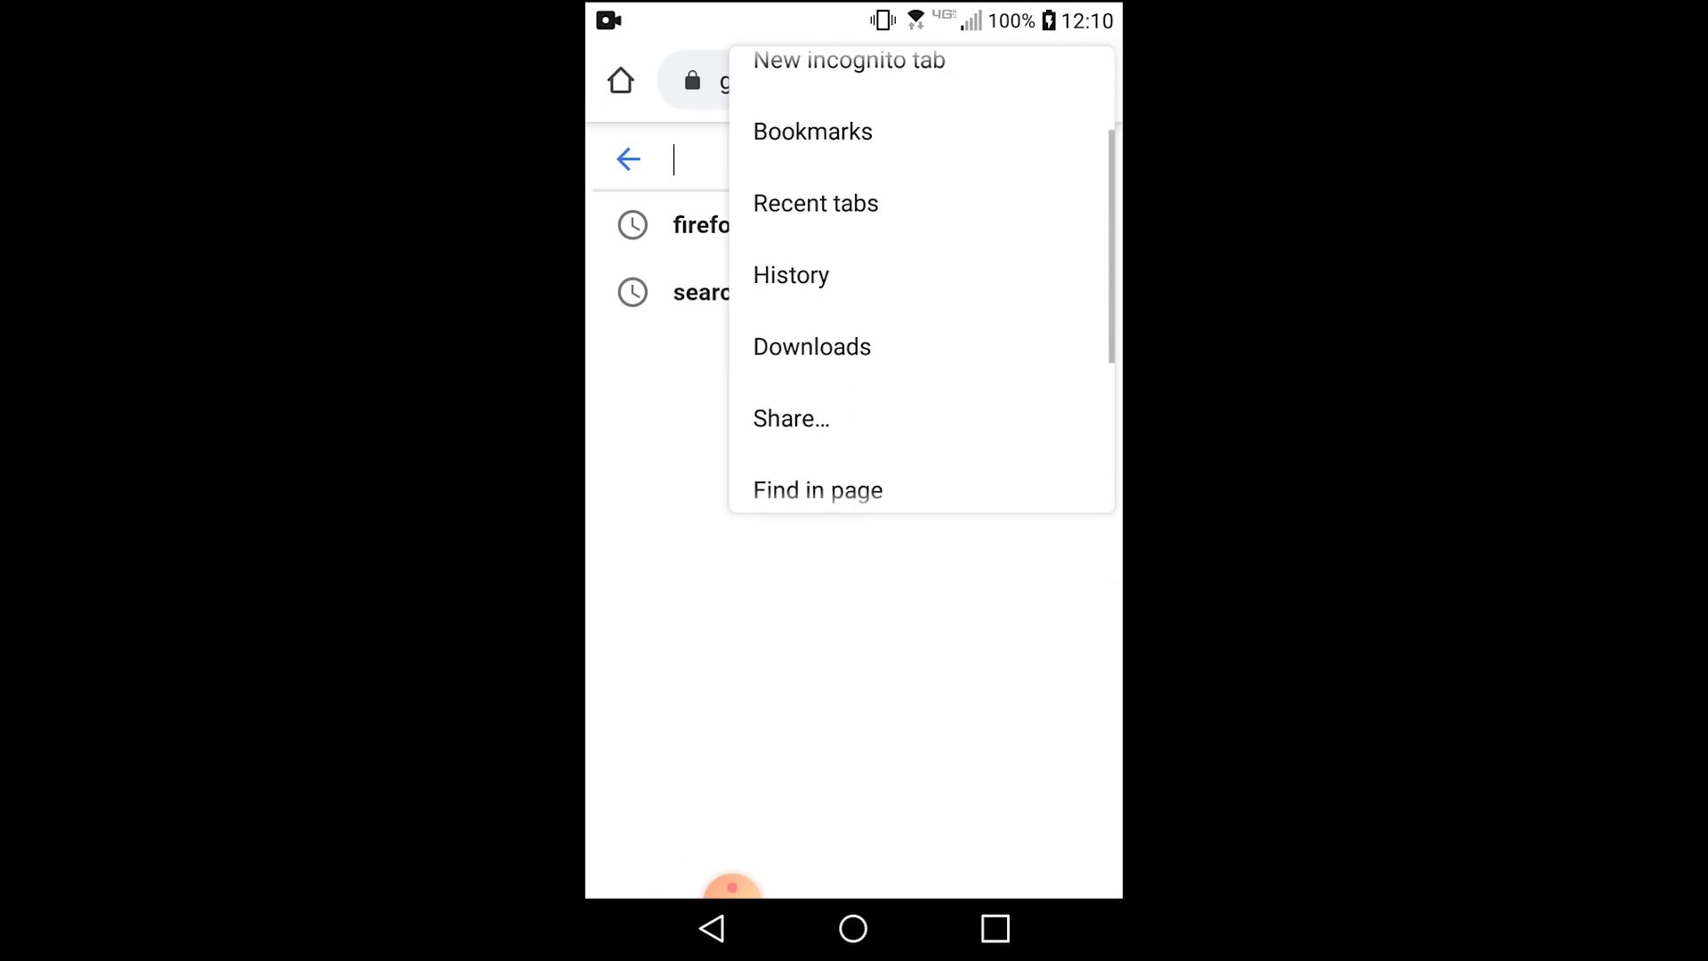
pyautogui.scroll(-2, 921, 333)
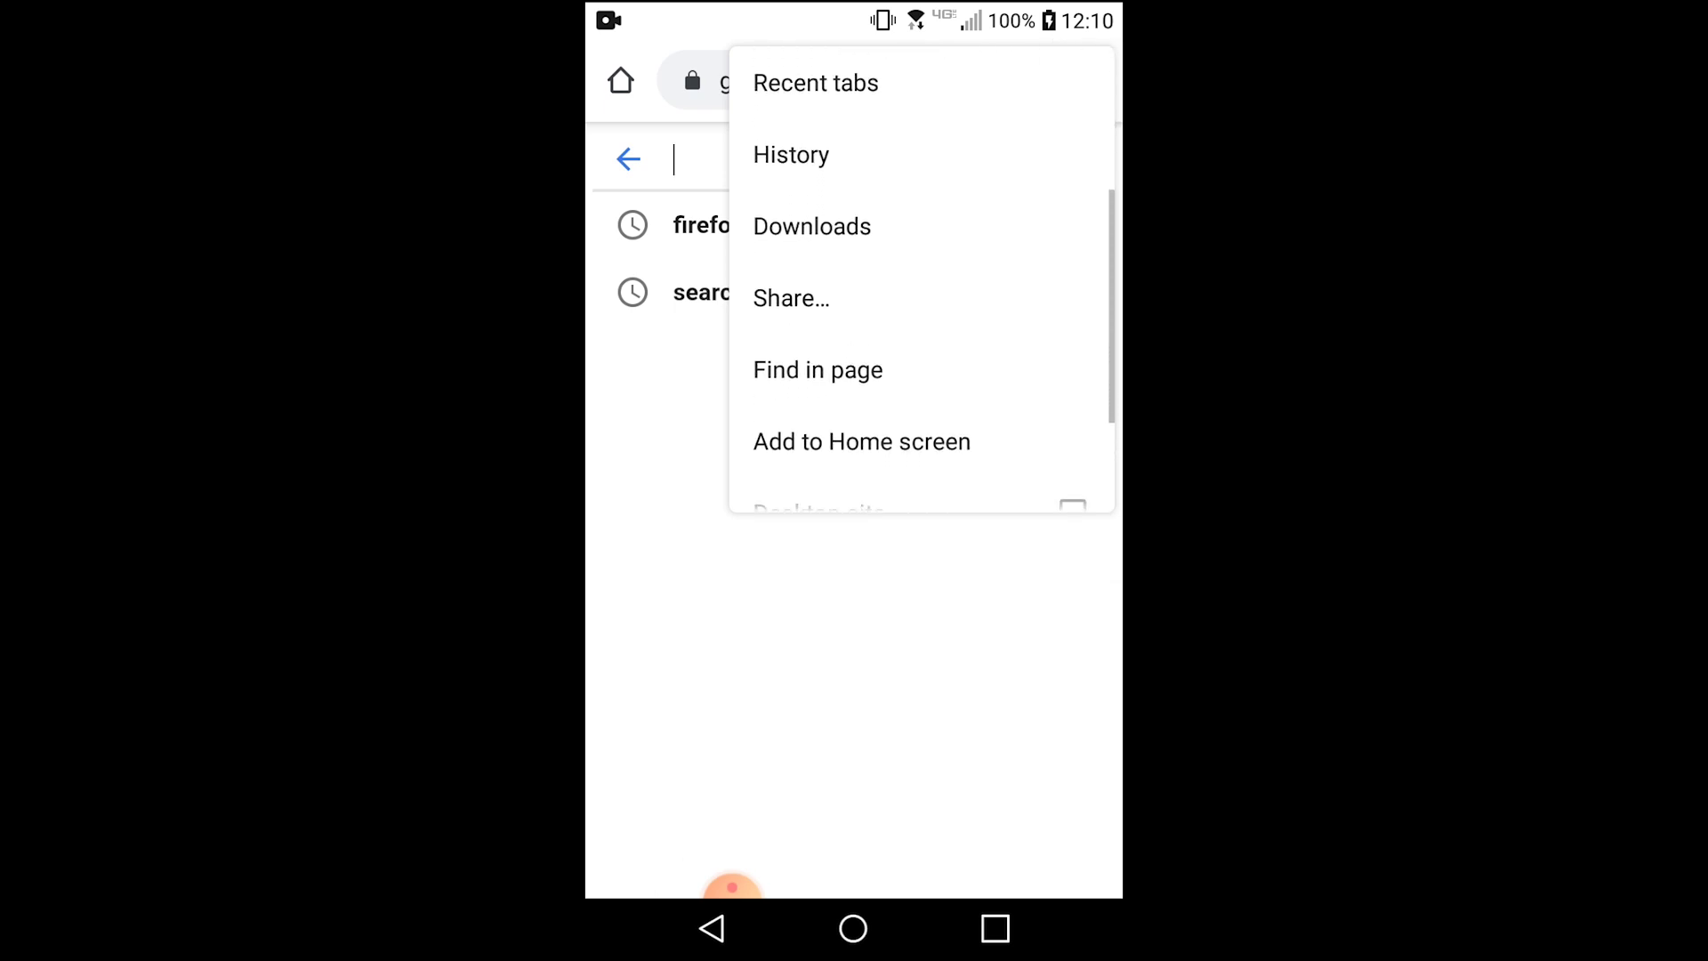
pyautogui.press('Escape')
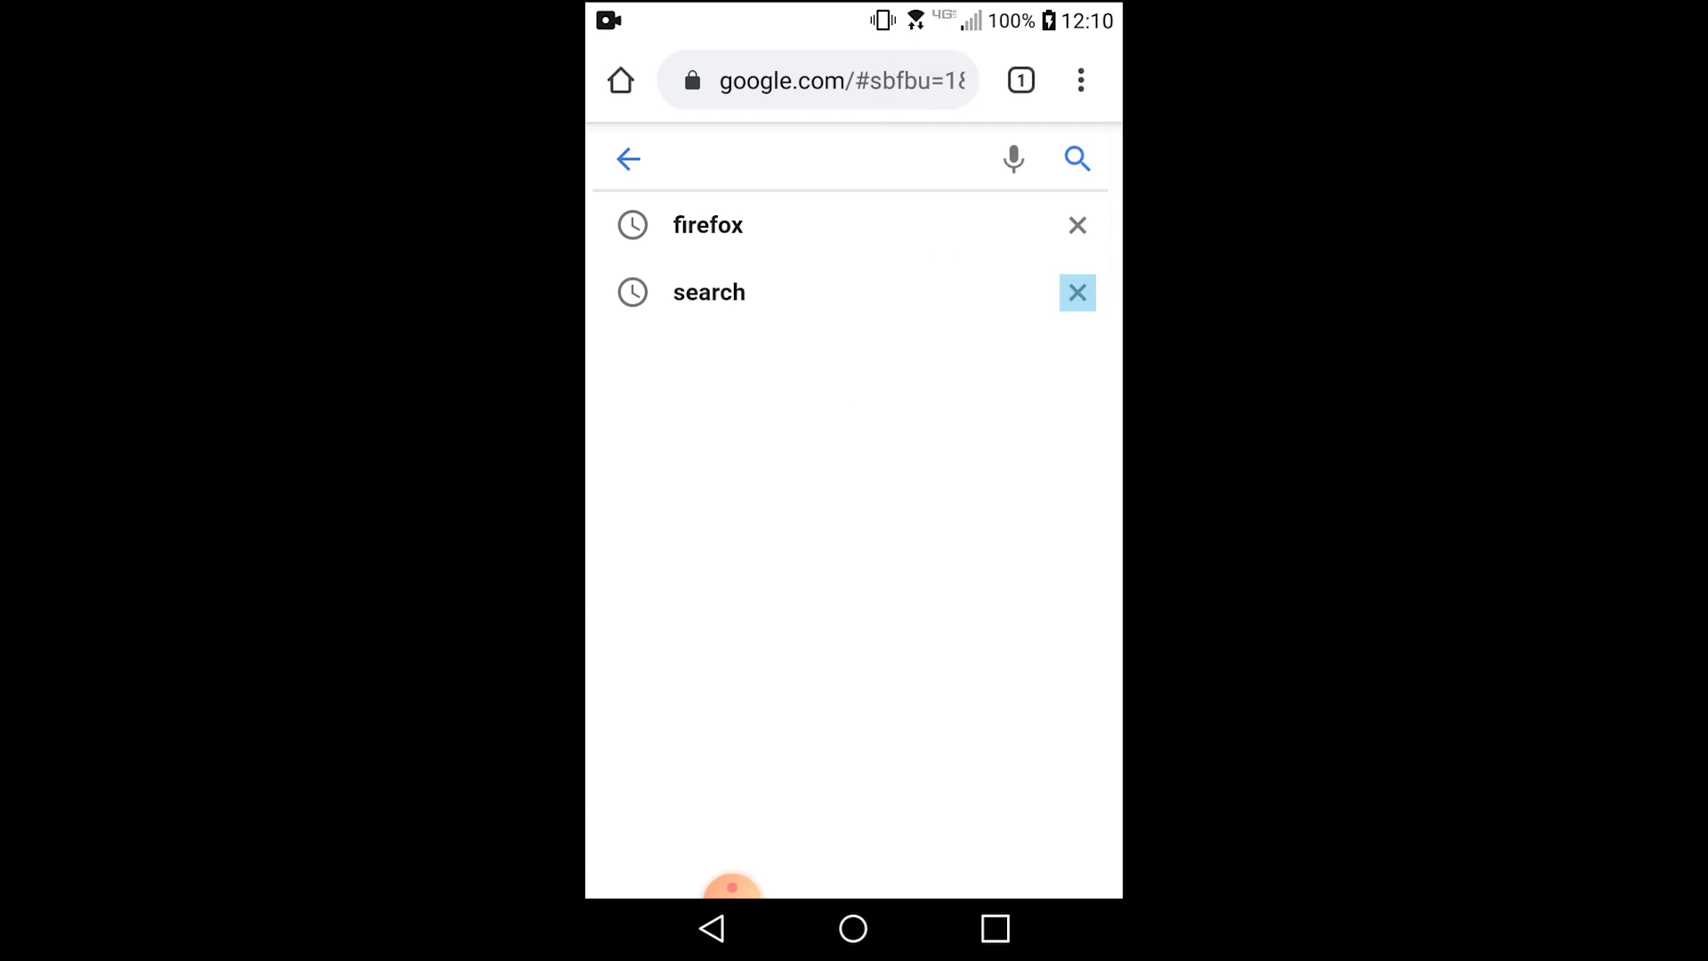
# Delete the saved past search 'search' and return to the Google home page
pyautogui.click(1077, 293)
pyautogui.click(1018, 599)
pyautogui.click(828, 158)
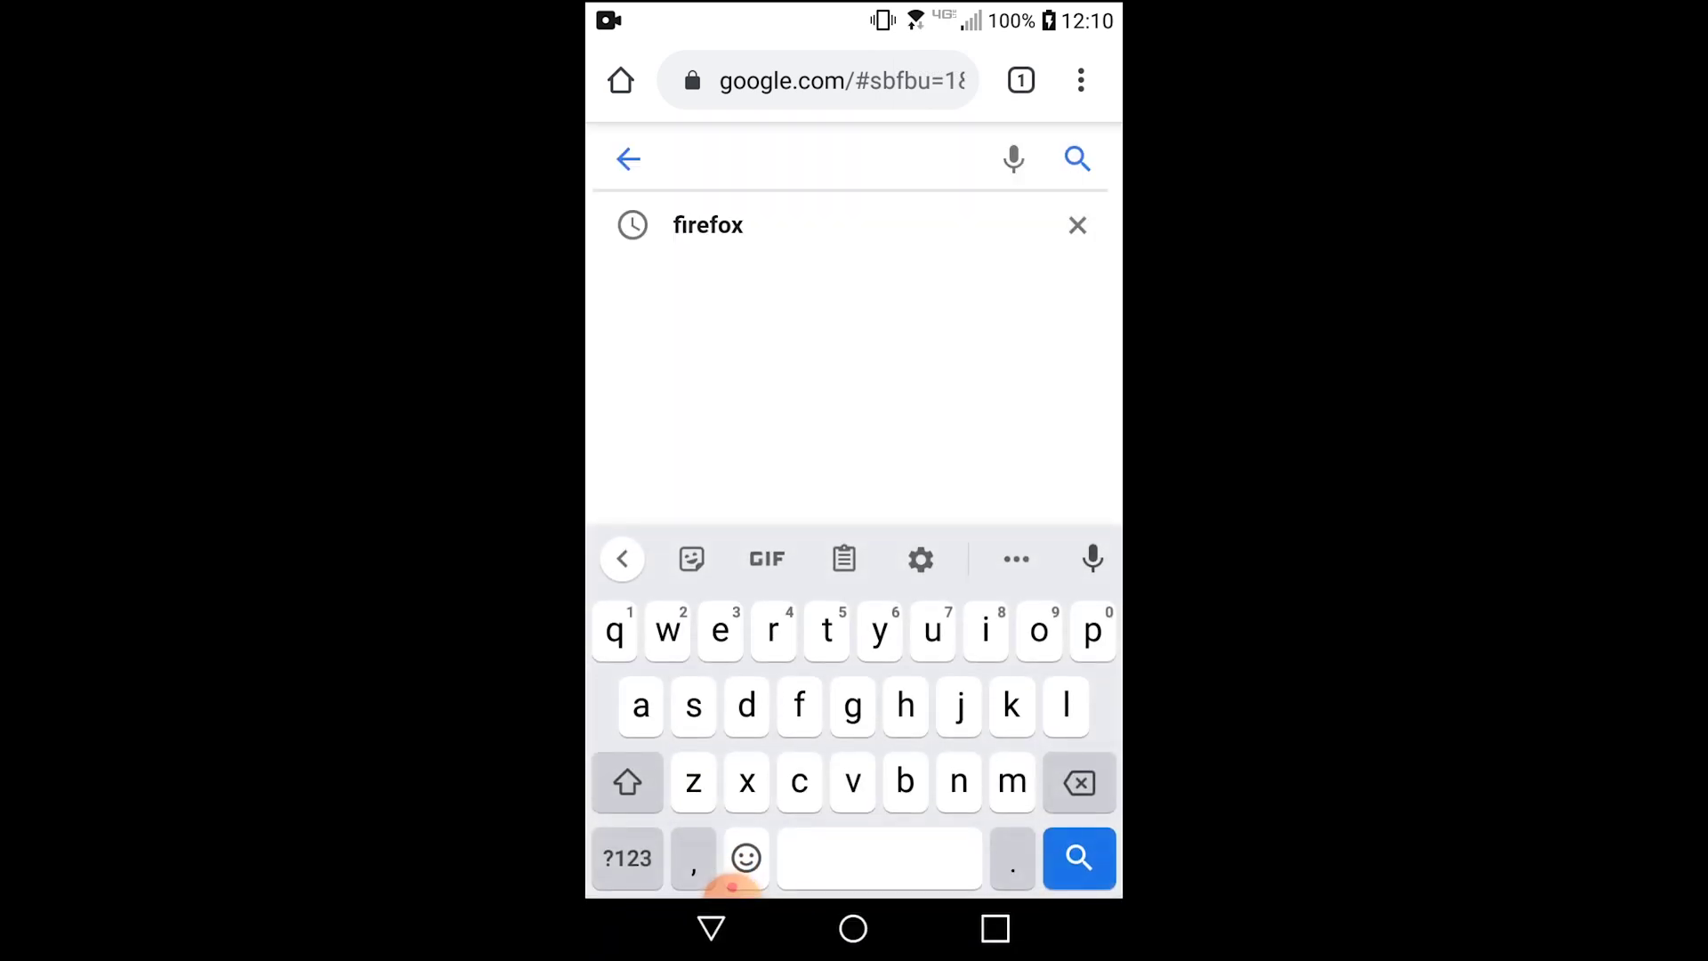
pyautogui.press('Escape')
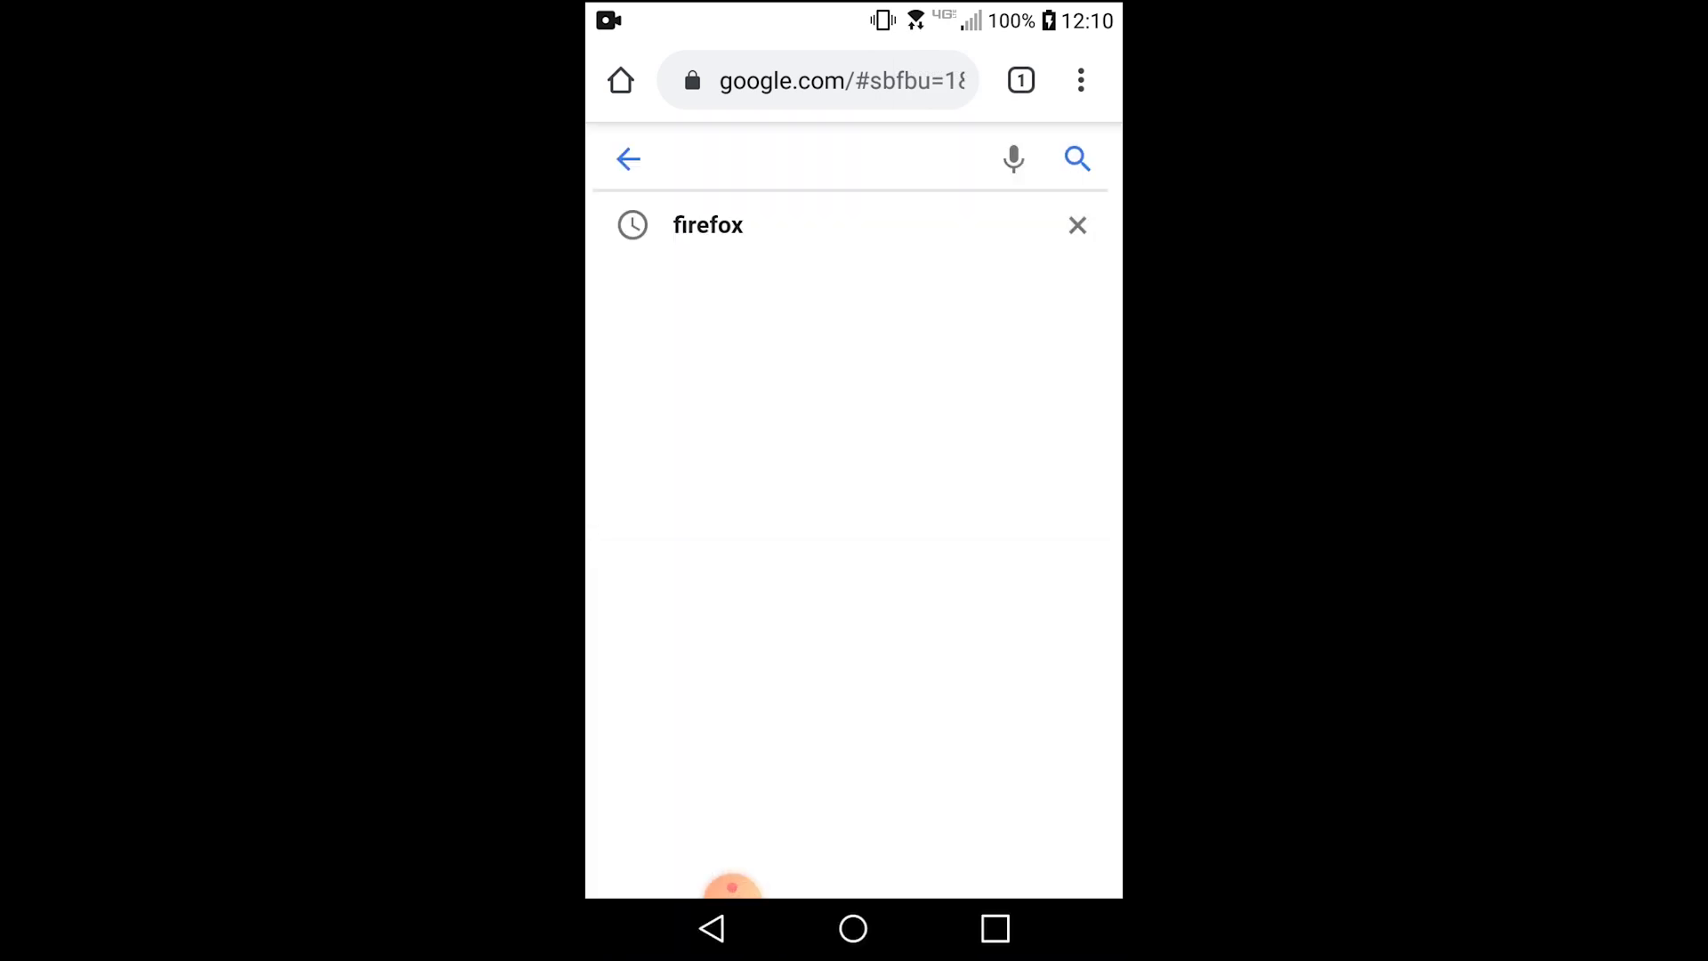
pyautogui.click(621, 81)
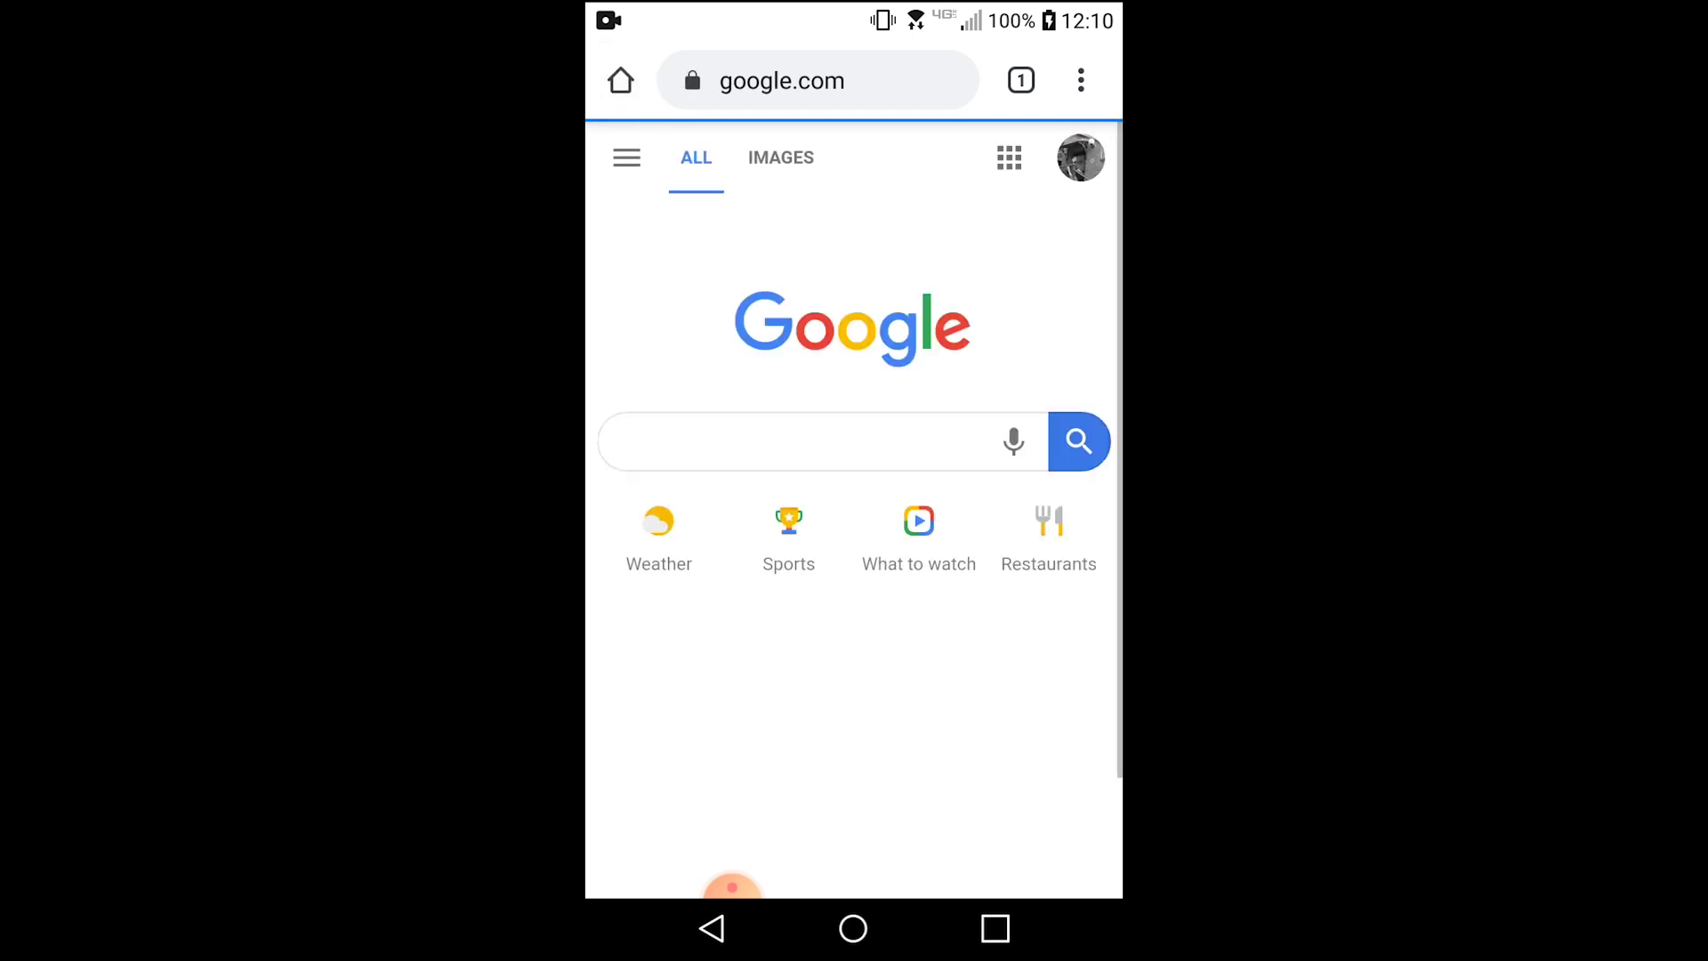
# Confirm Web & App Activity is paused on My Activity's Search Activity page, then return home
pyautogui.click(626, 158)
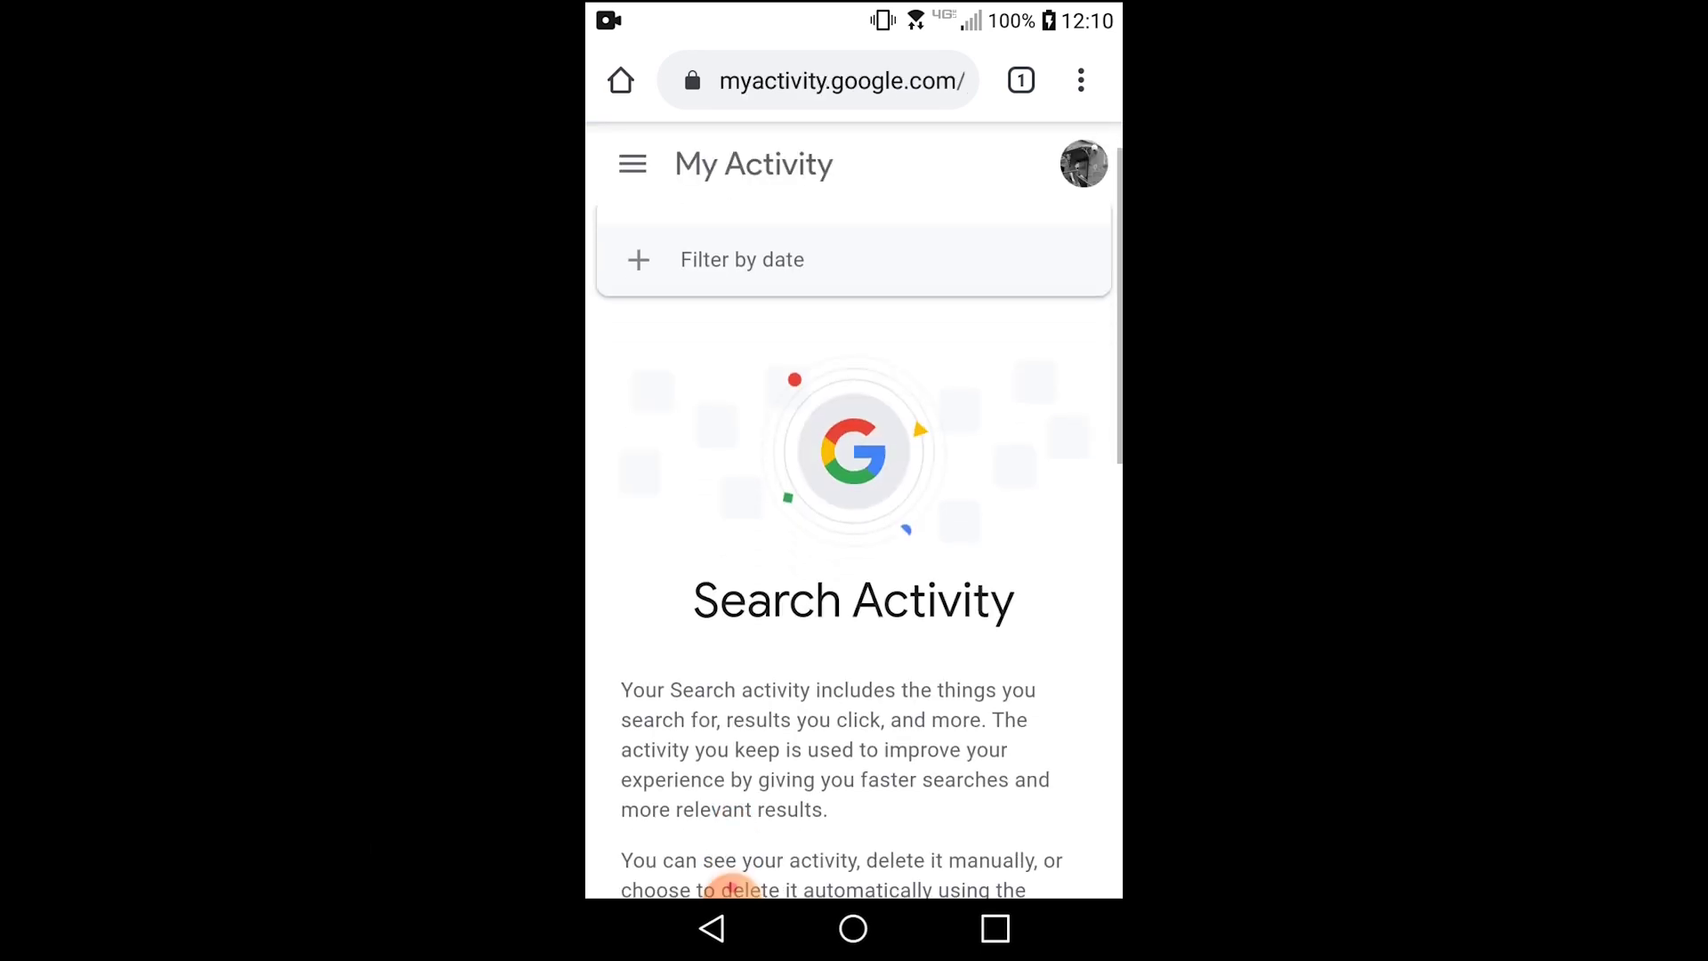
pyautogui.scroll(-5, 854, 534)
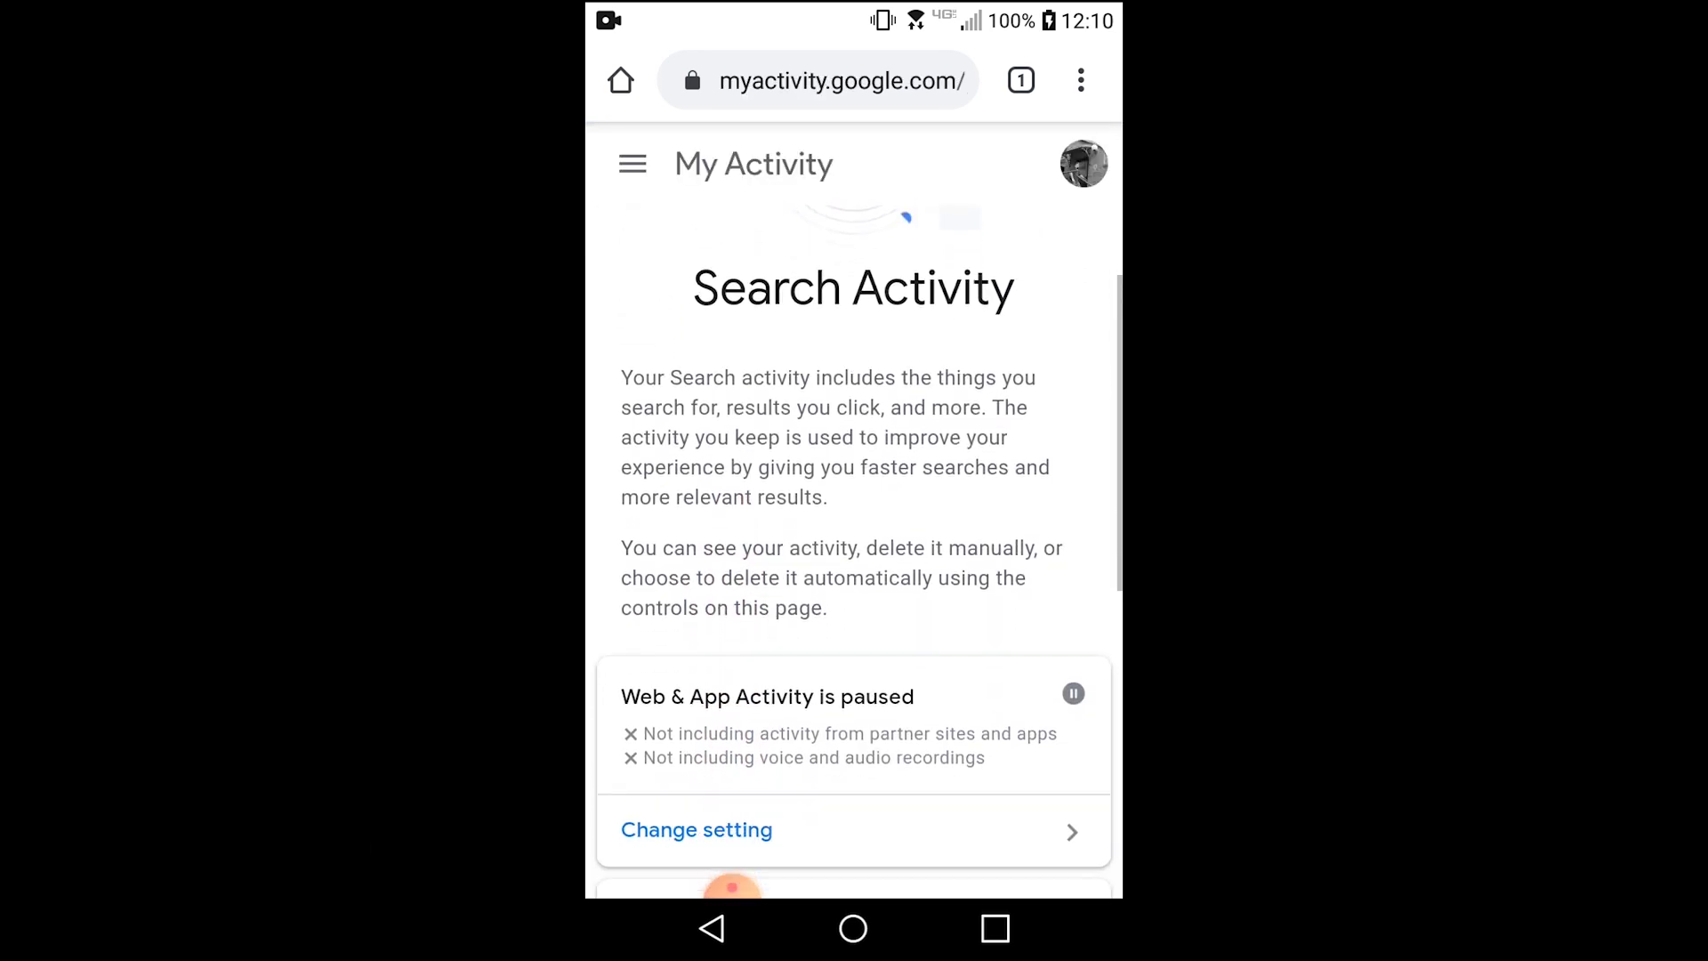
pyautogui.scroll(-1, 856, 534)
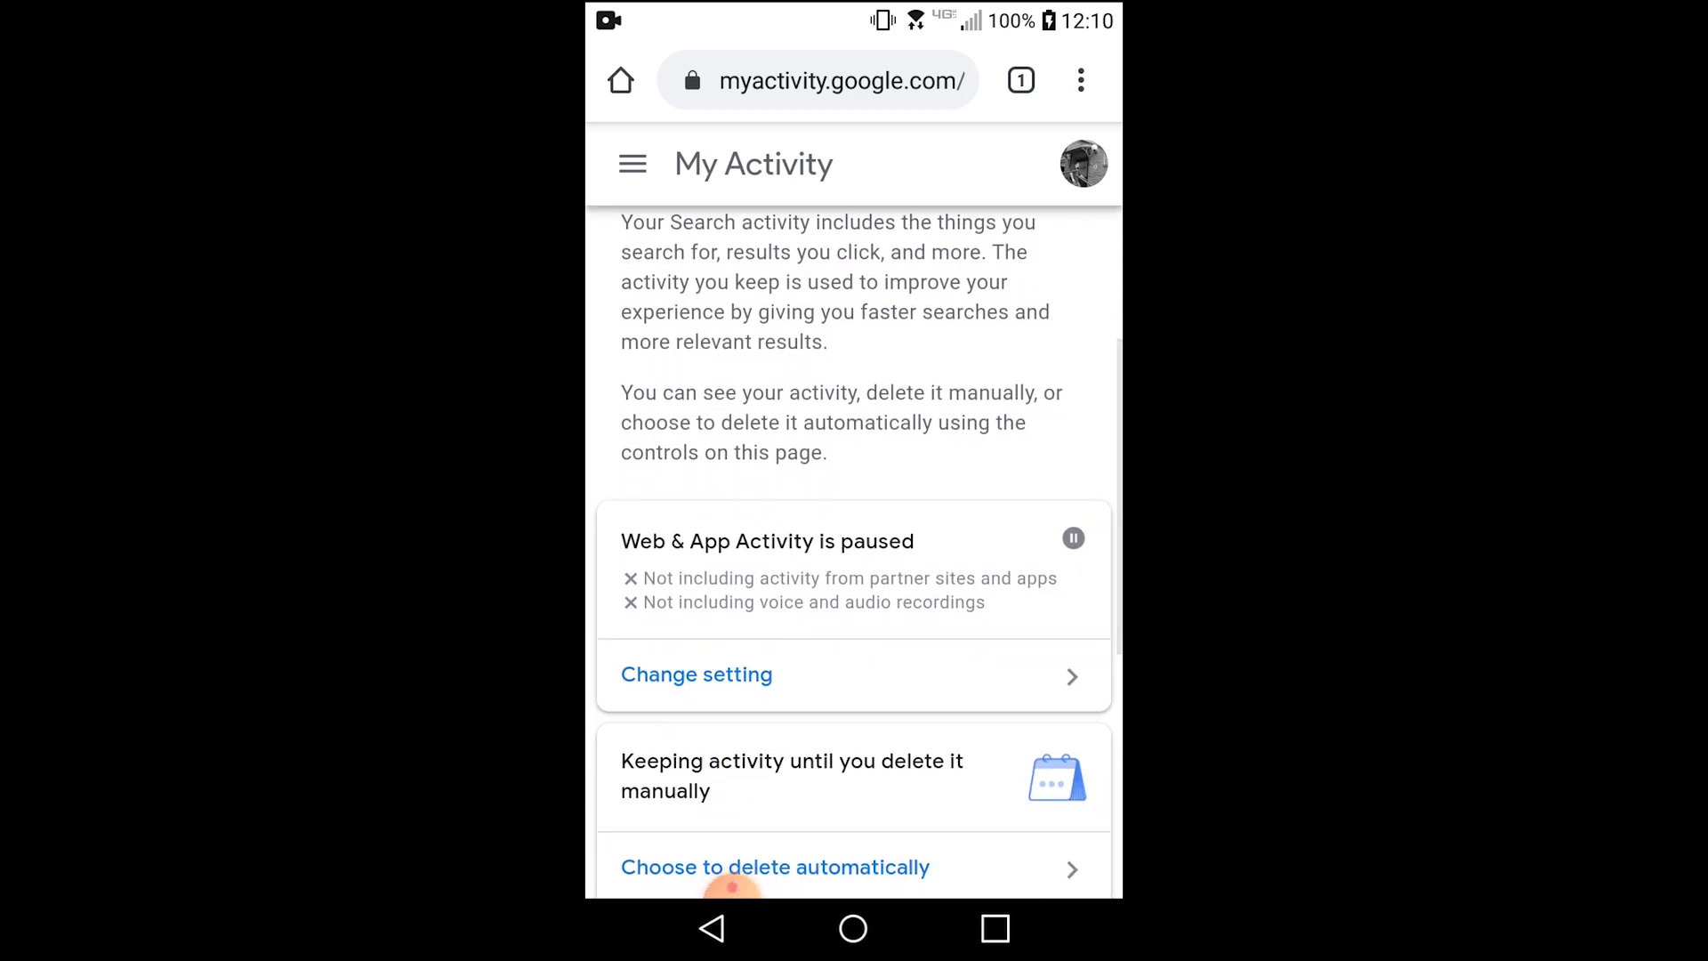
pyautogui.scroll(-3, 854, 535)
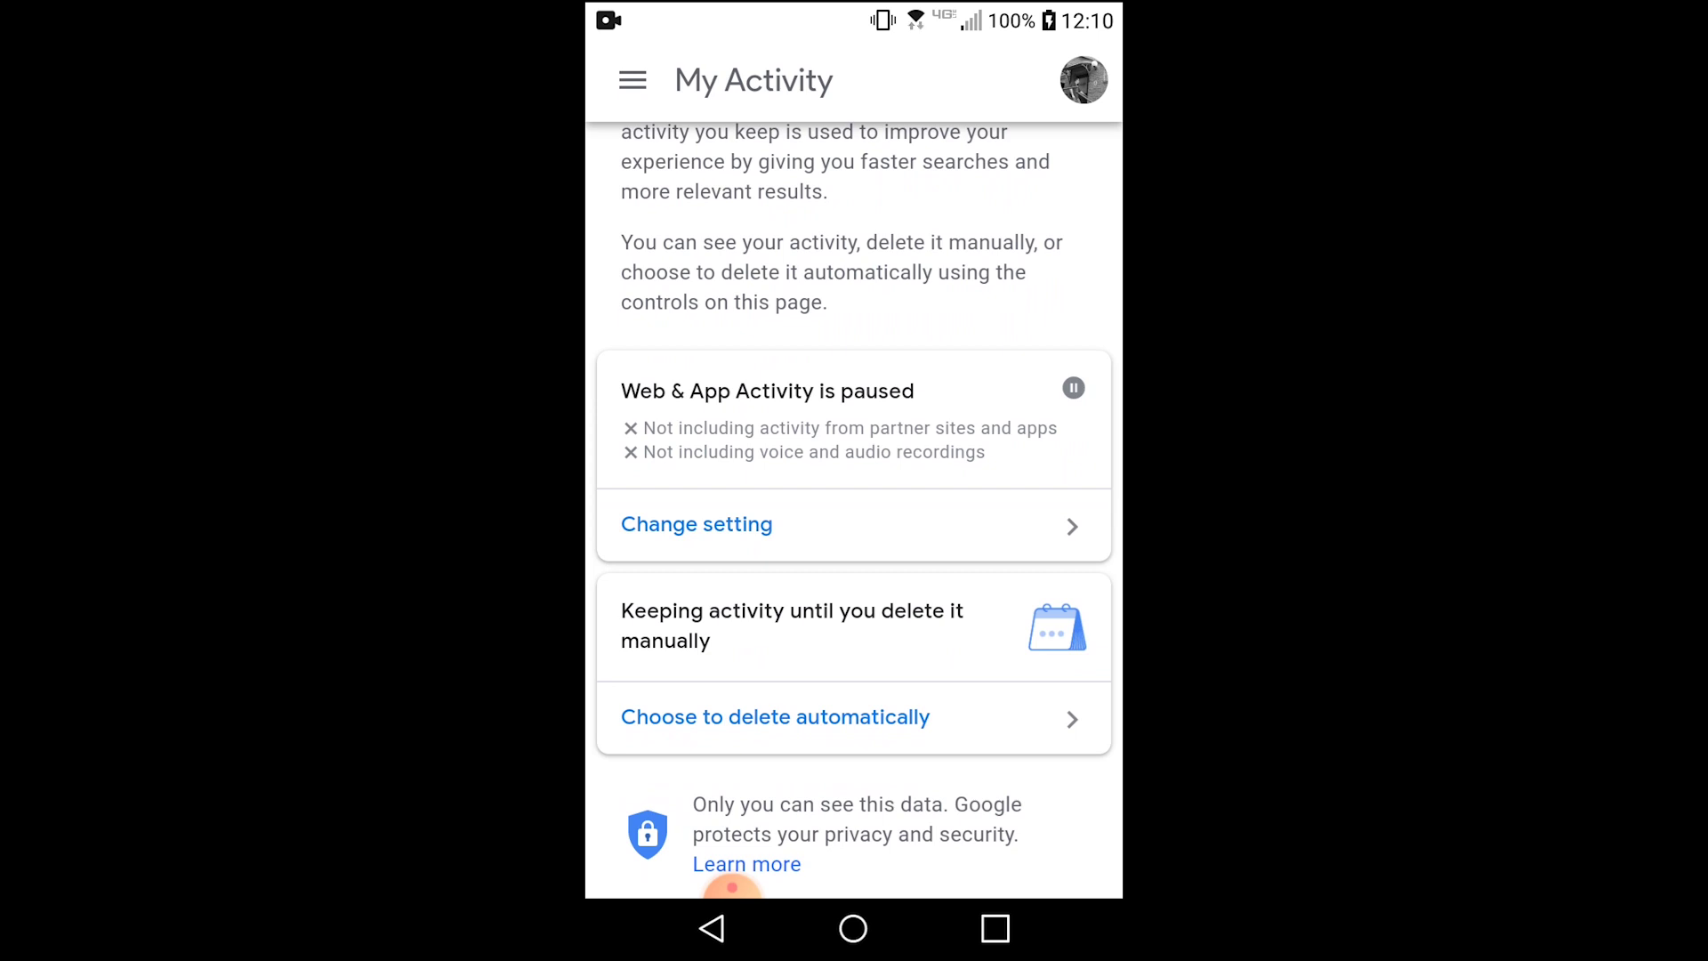
pyautogui.scroll(3, 854, 534)
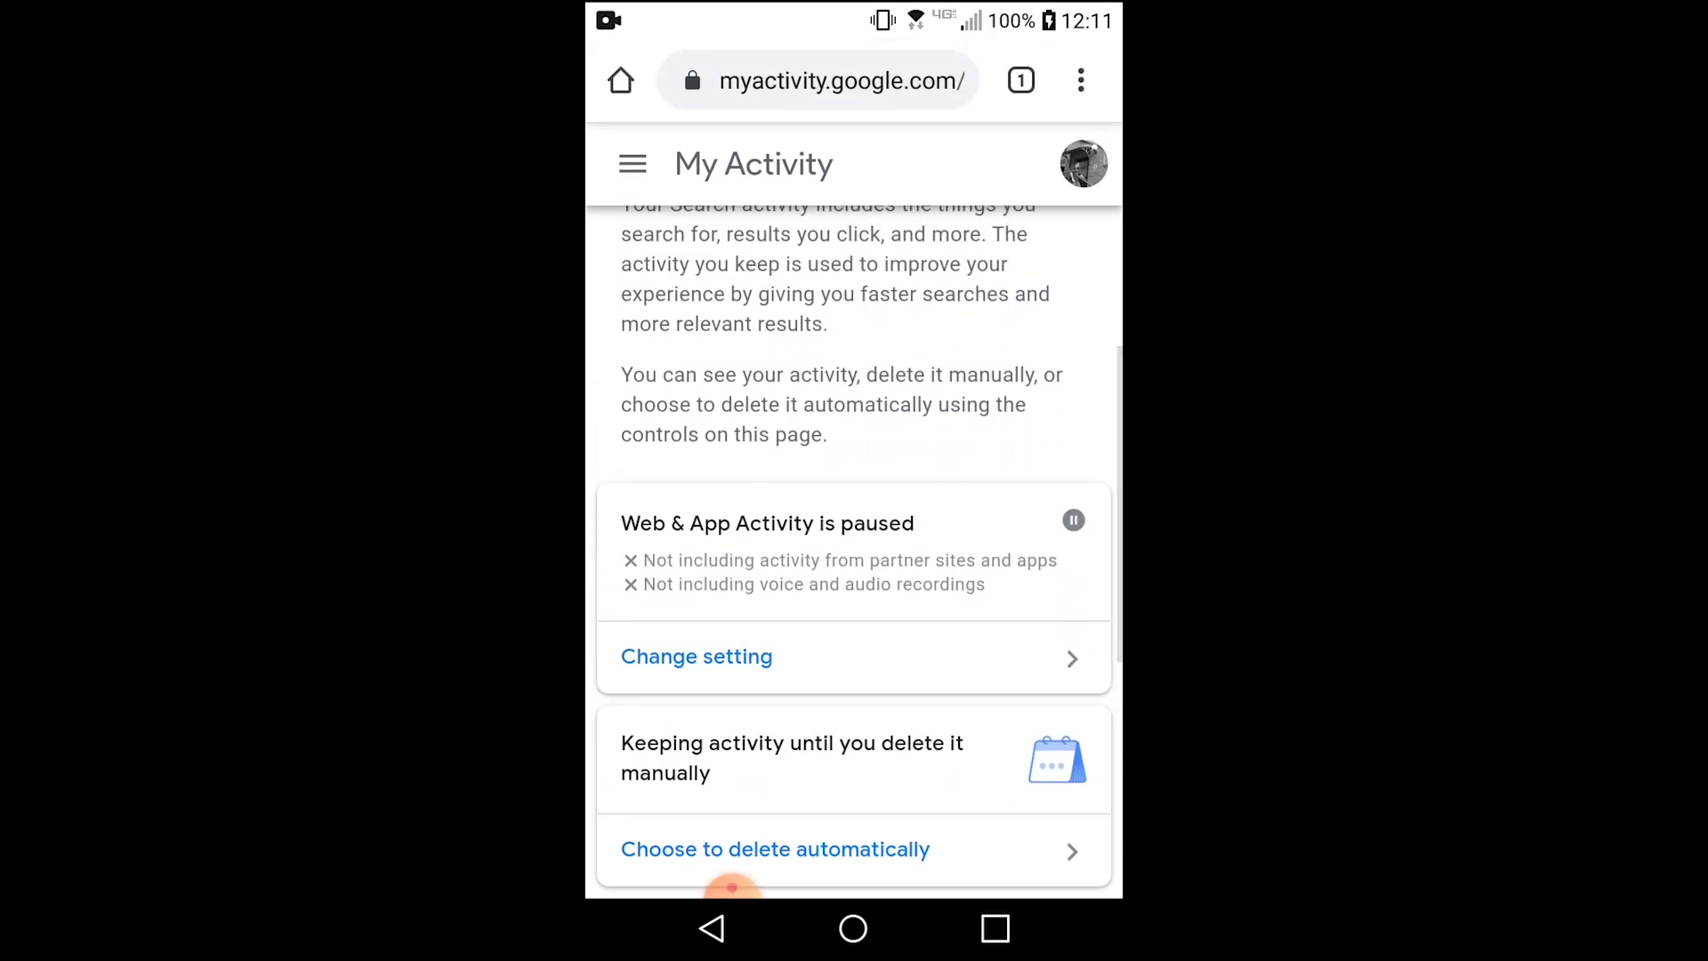
pyautogui.click(634, 164)
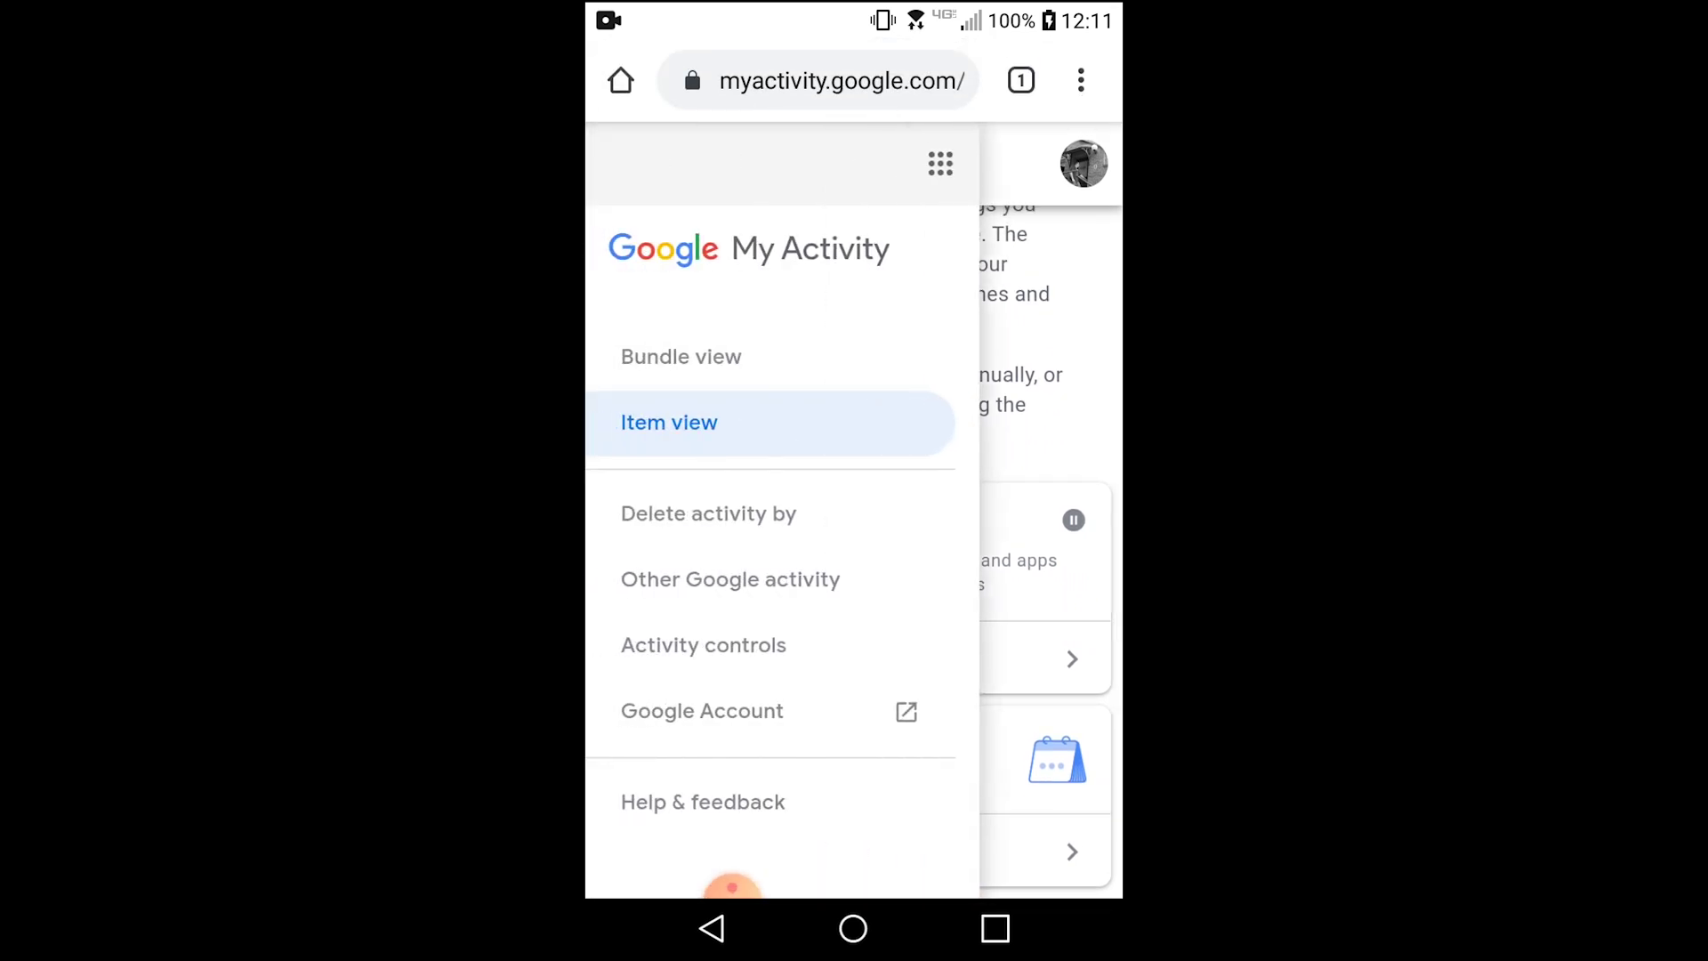
pyautogui.click(1054, 534)
pyautogui.scroll(5, 854, 534)
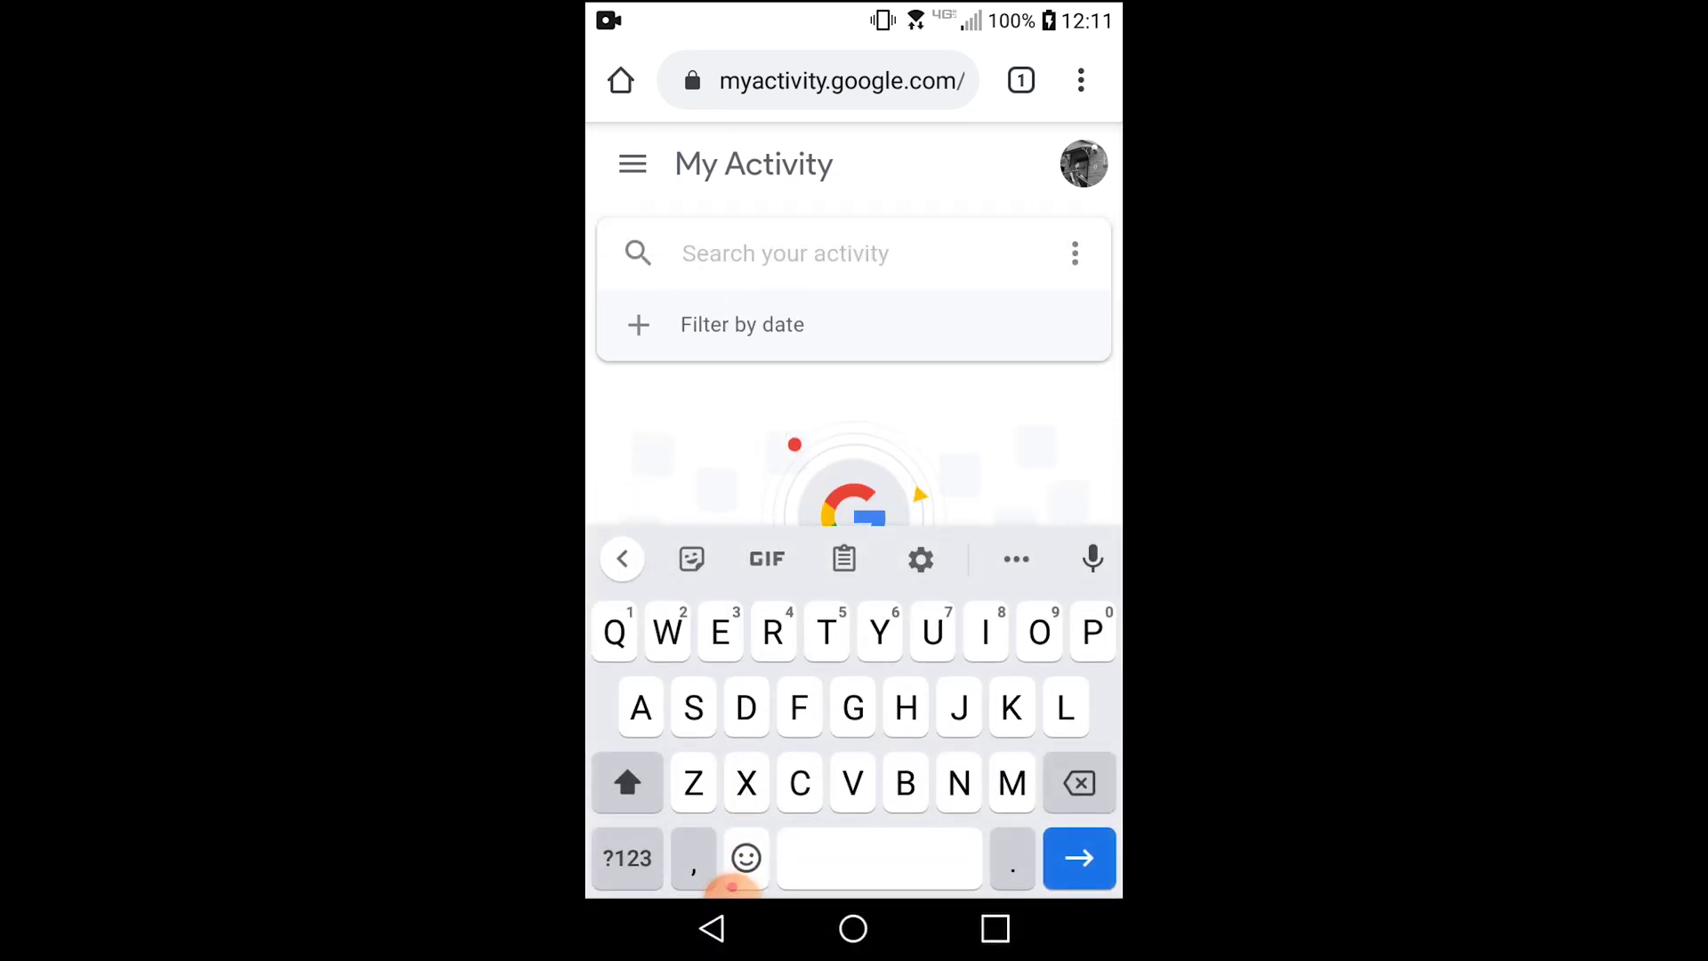
pyautogui.press('Escape')
pyautogui.click(621, 81)
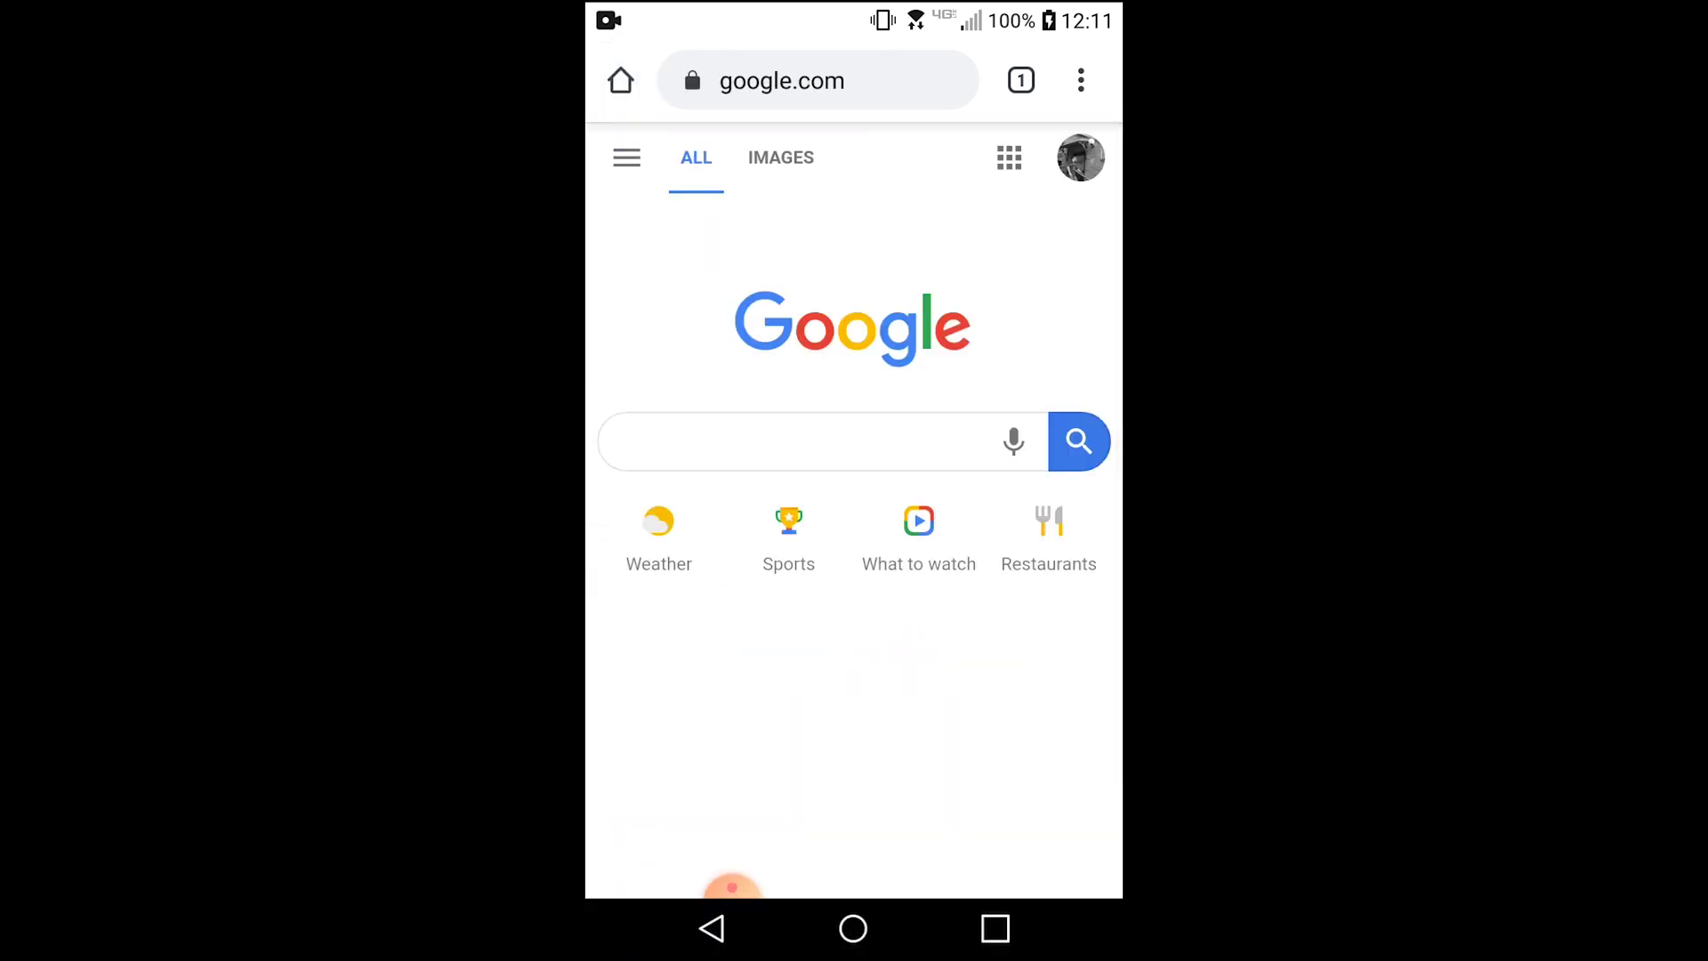
# Search Google for 'searching' and return to the home page
pyautogui.click(801, 443)
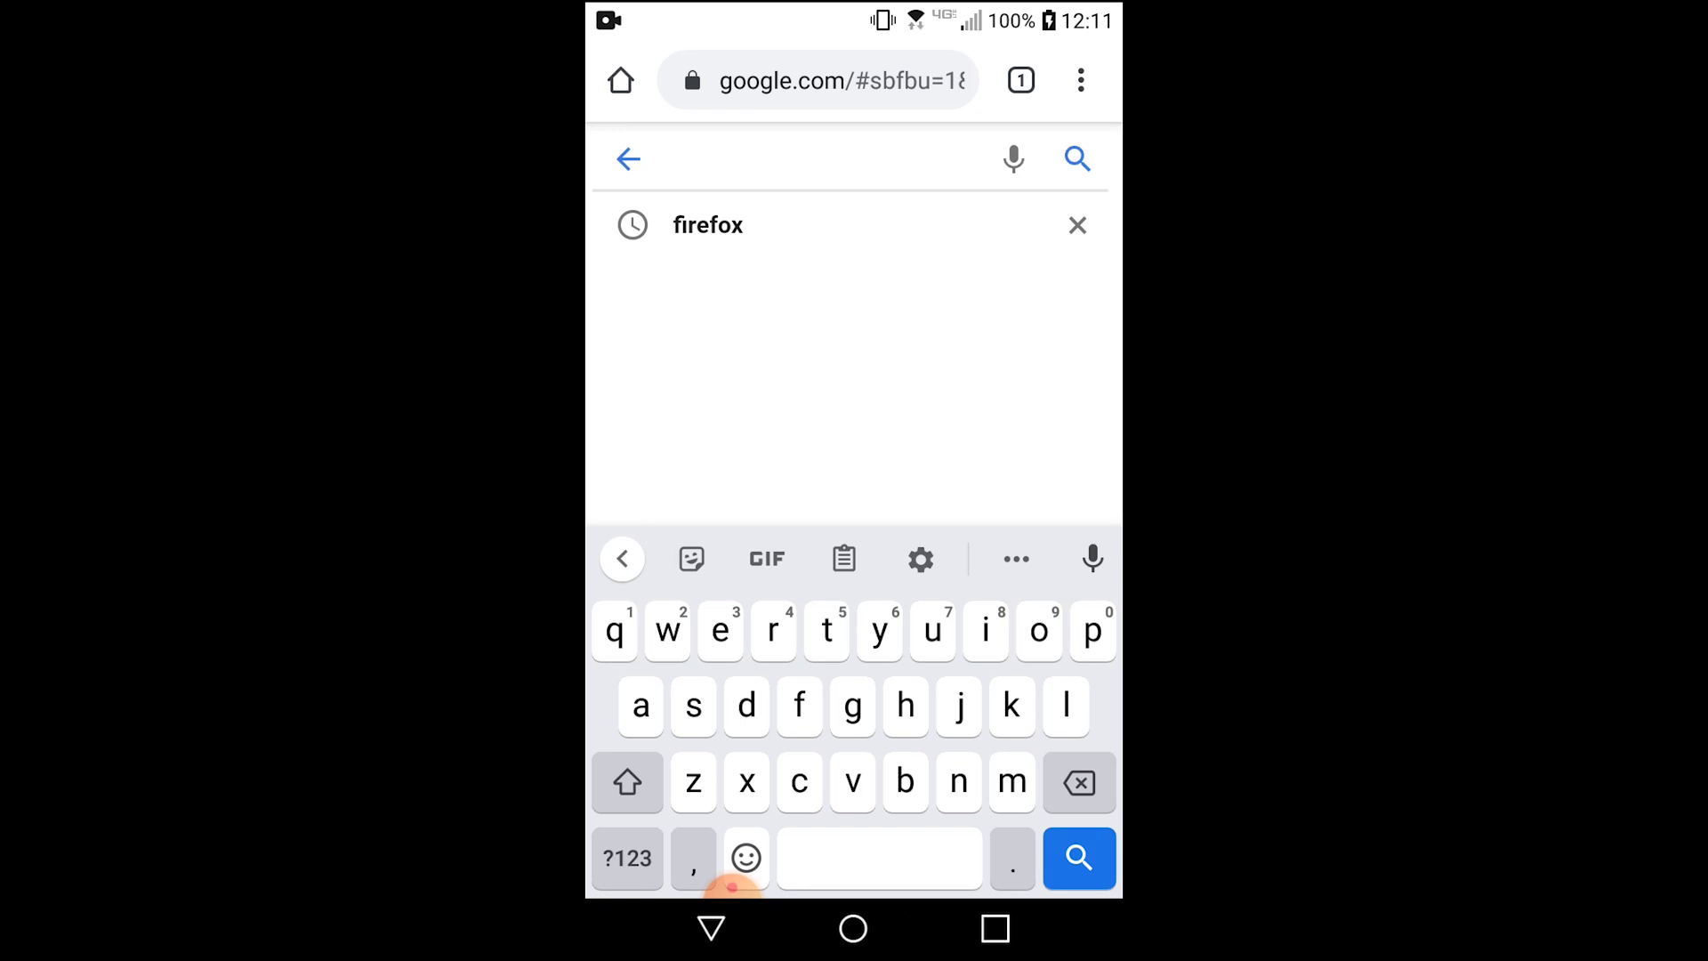
pyautogui.write('sear')
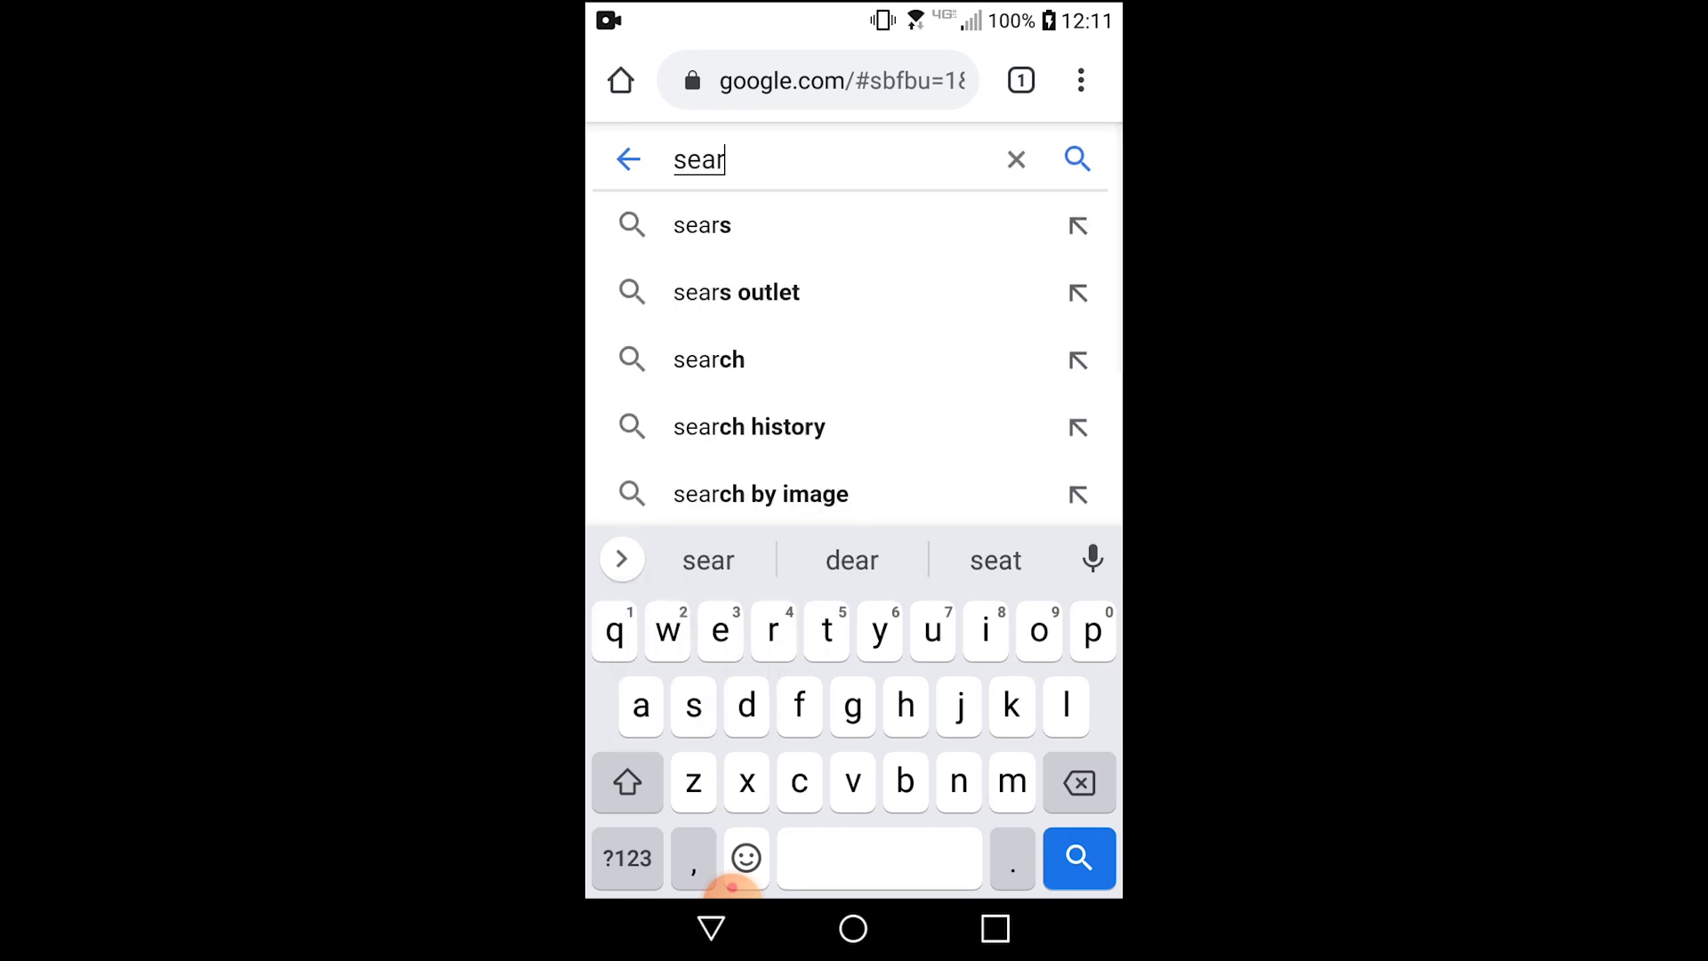
pyautogui.write('ching')
pyautogui.press('Return')
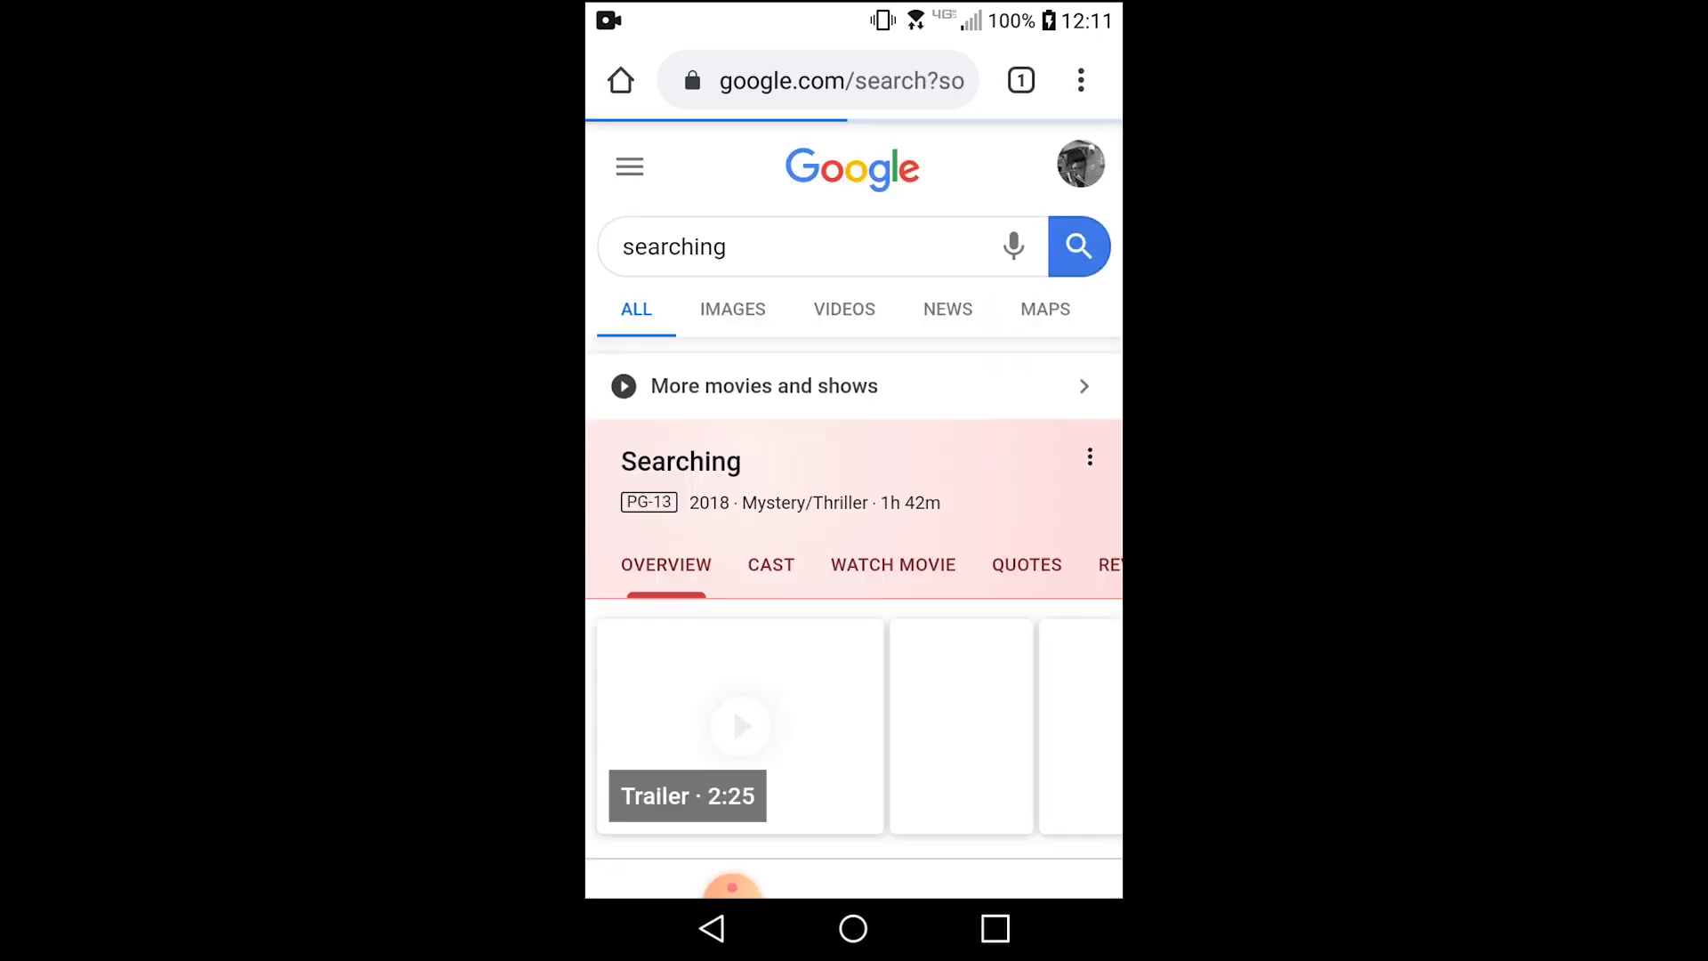
pyautogui.click(620, 80)
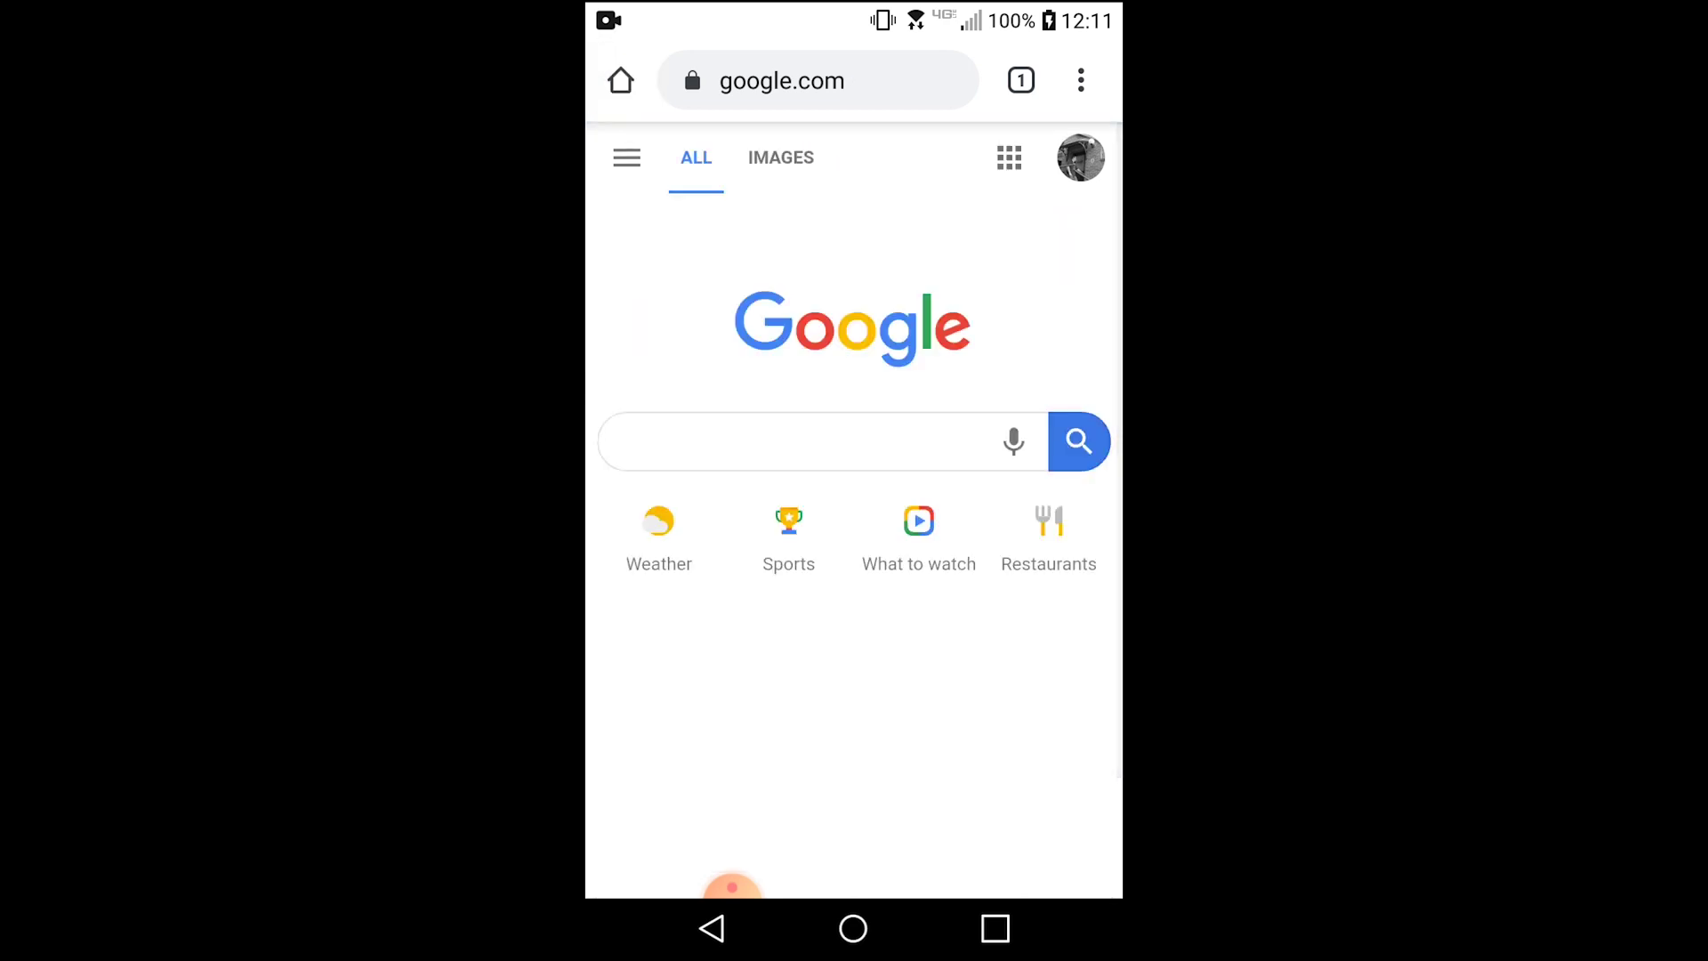
# Check that the search box still suggests 'searching' and 'firefox'
pyautogui.click(801, 441)
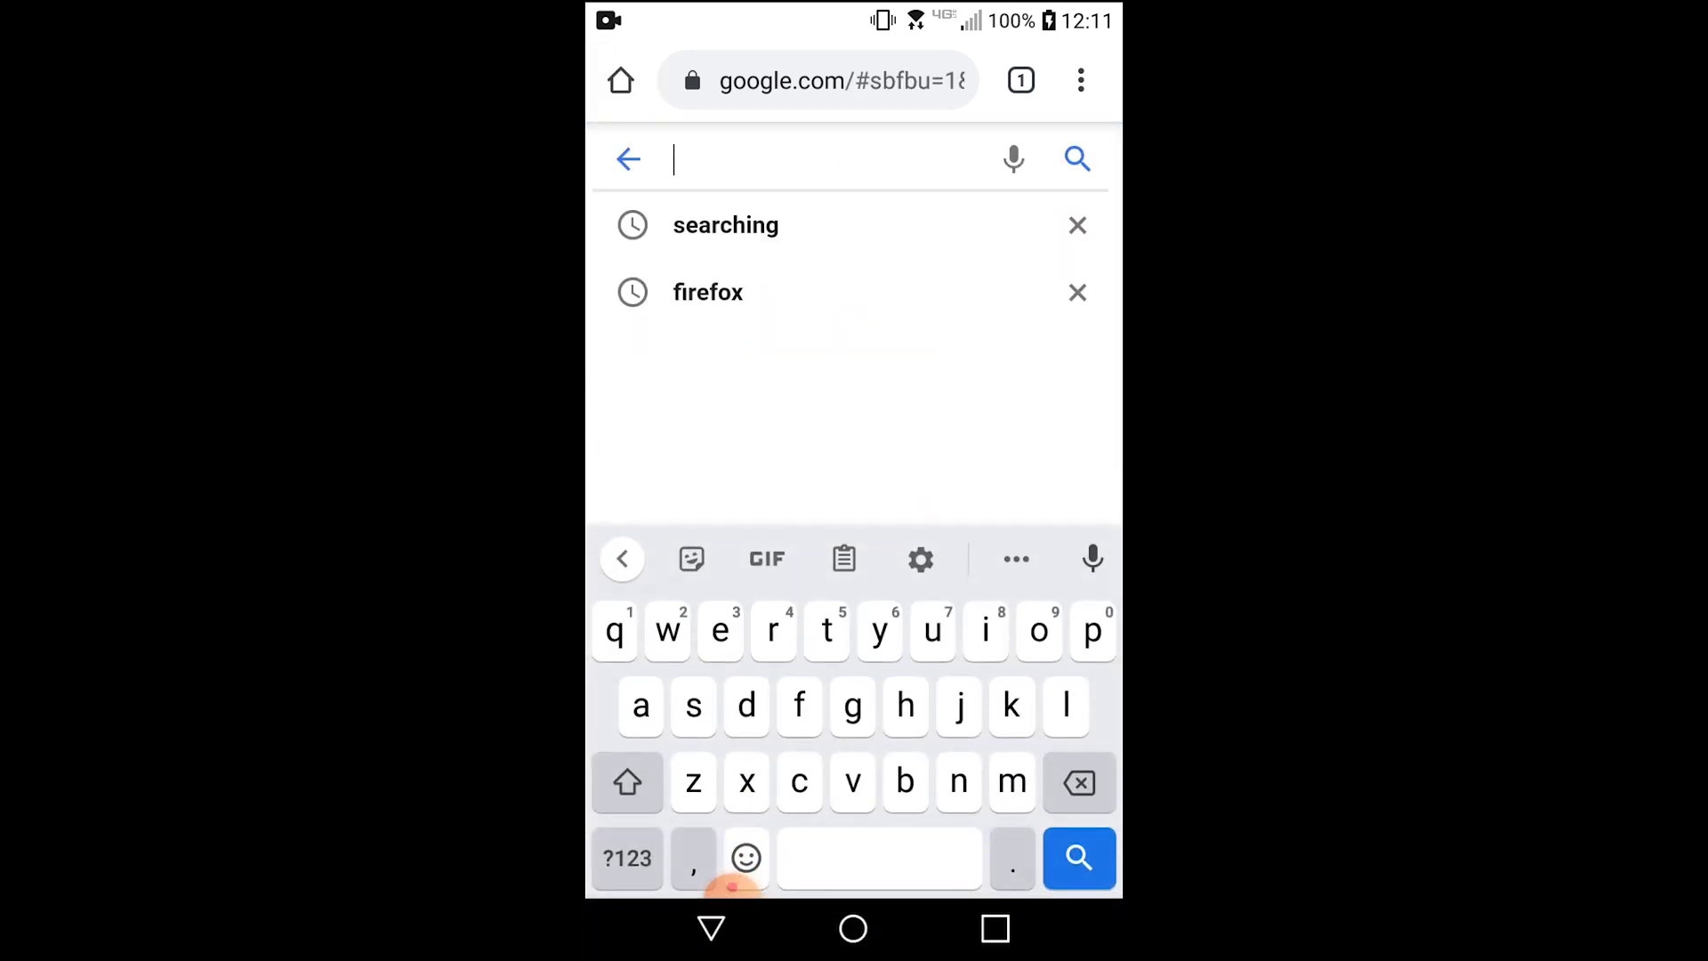
pyautogui.click(711, 927)
pyautogui.click(801, 158)
pyautogui.click(711, 928)
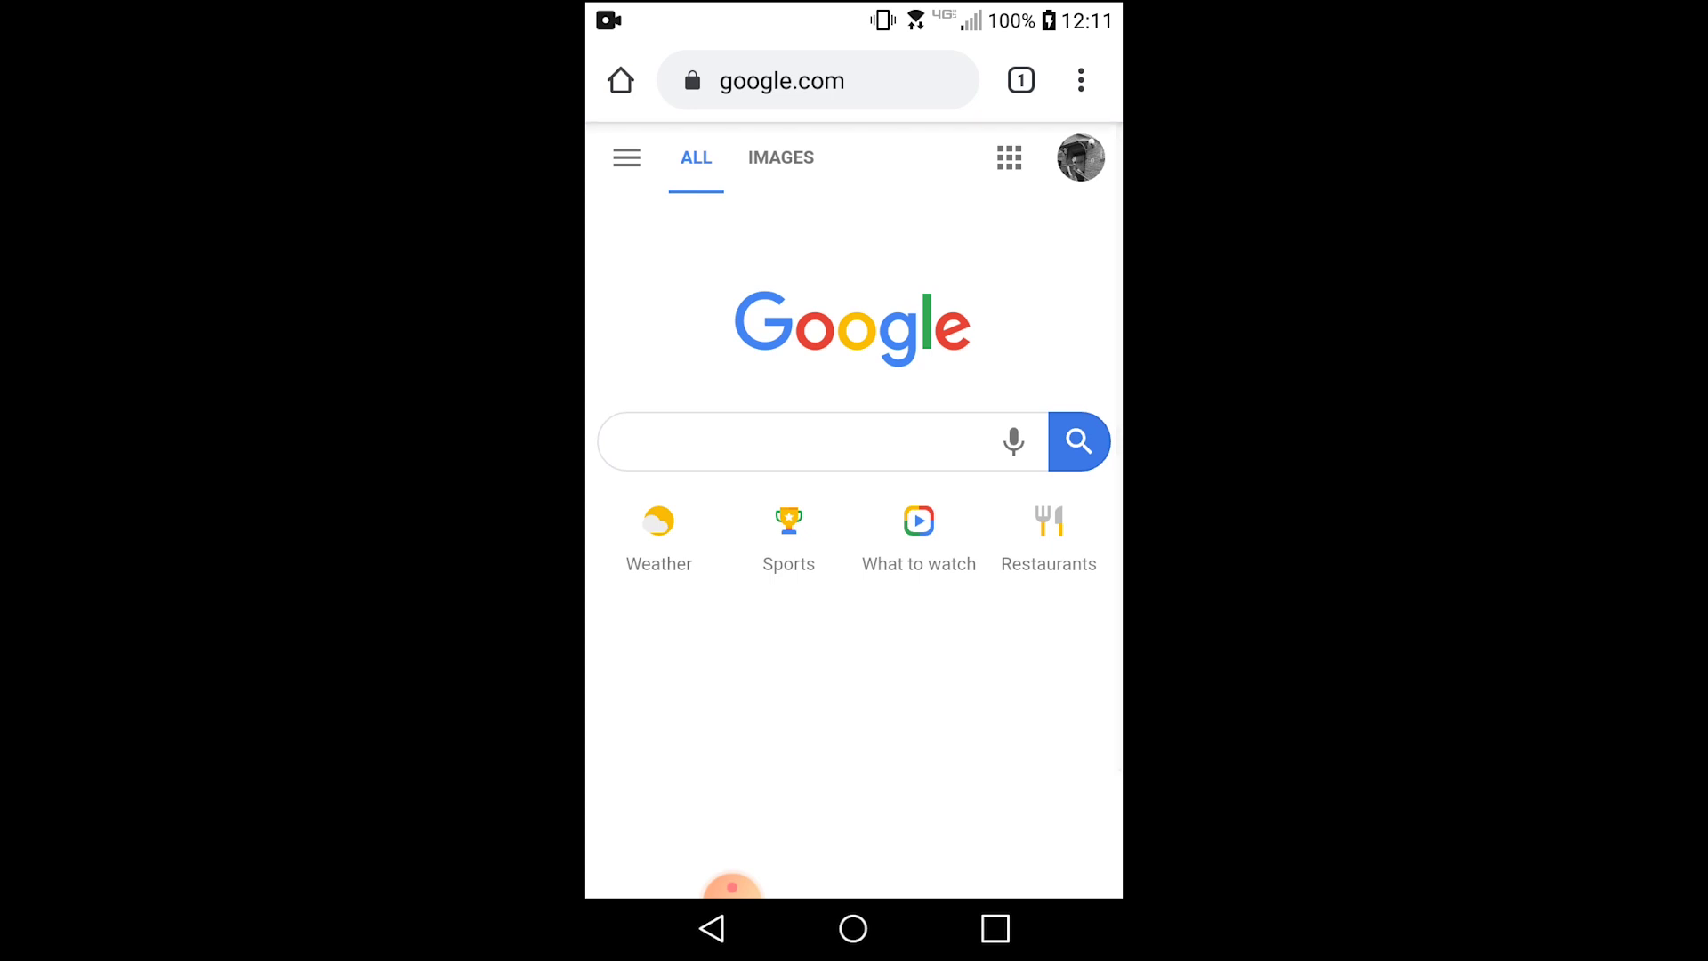
pyautogui.click(801, 441)
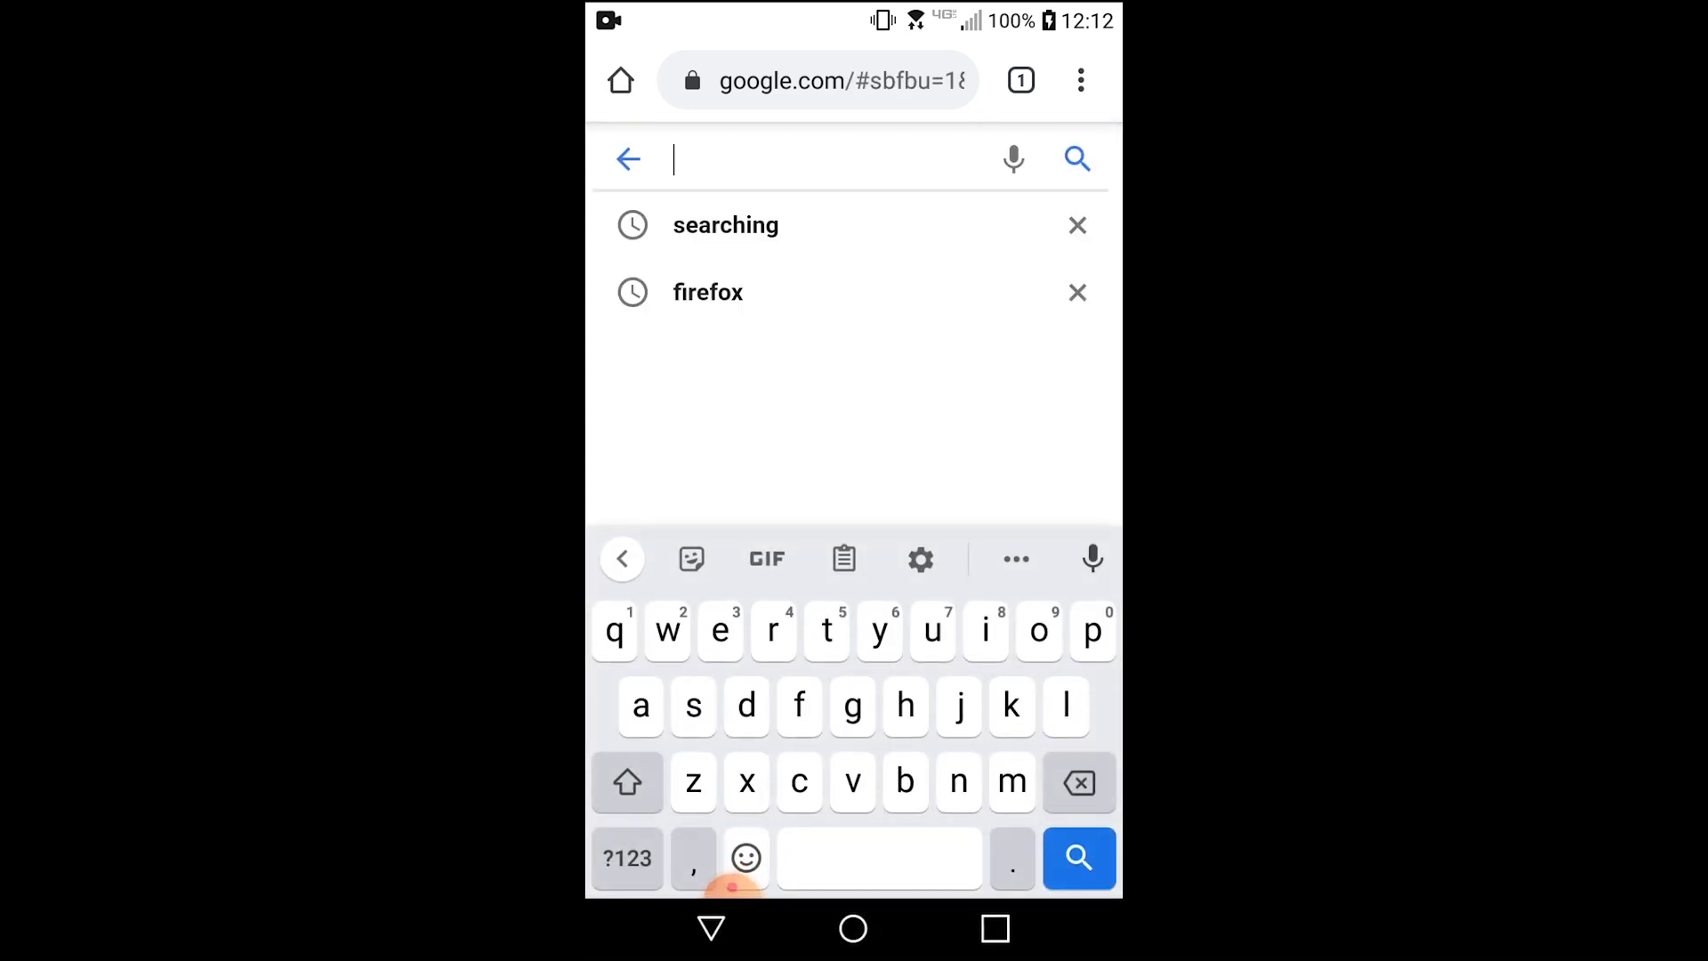
pyautogui.press('Escape')
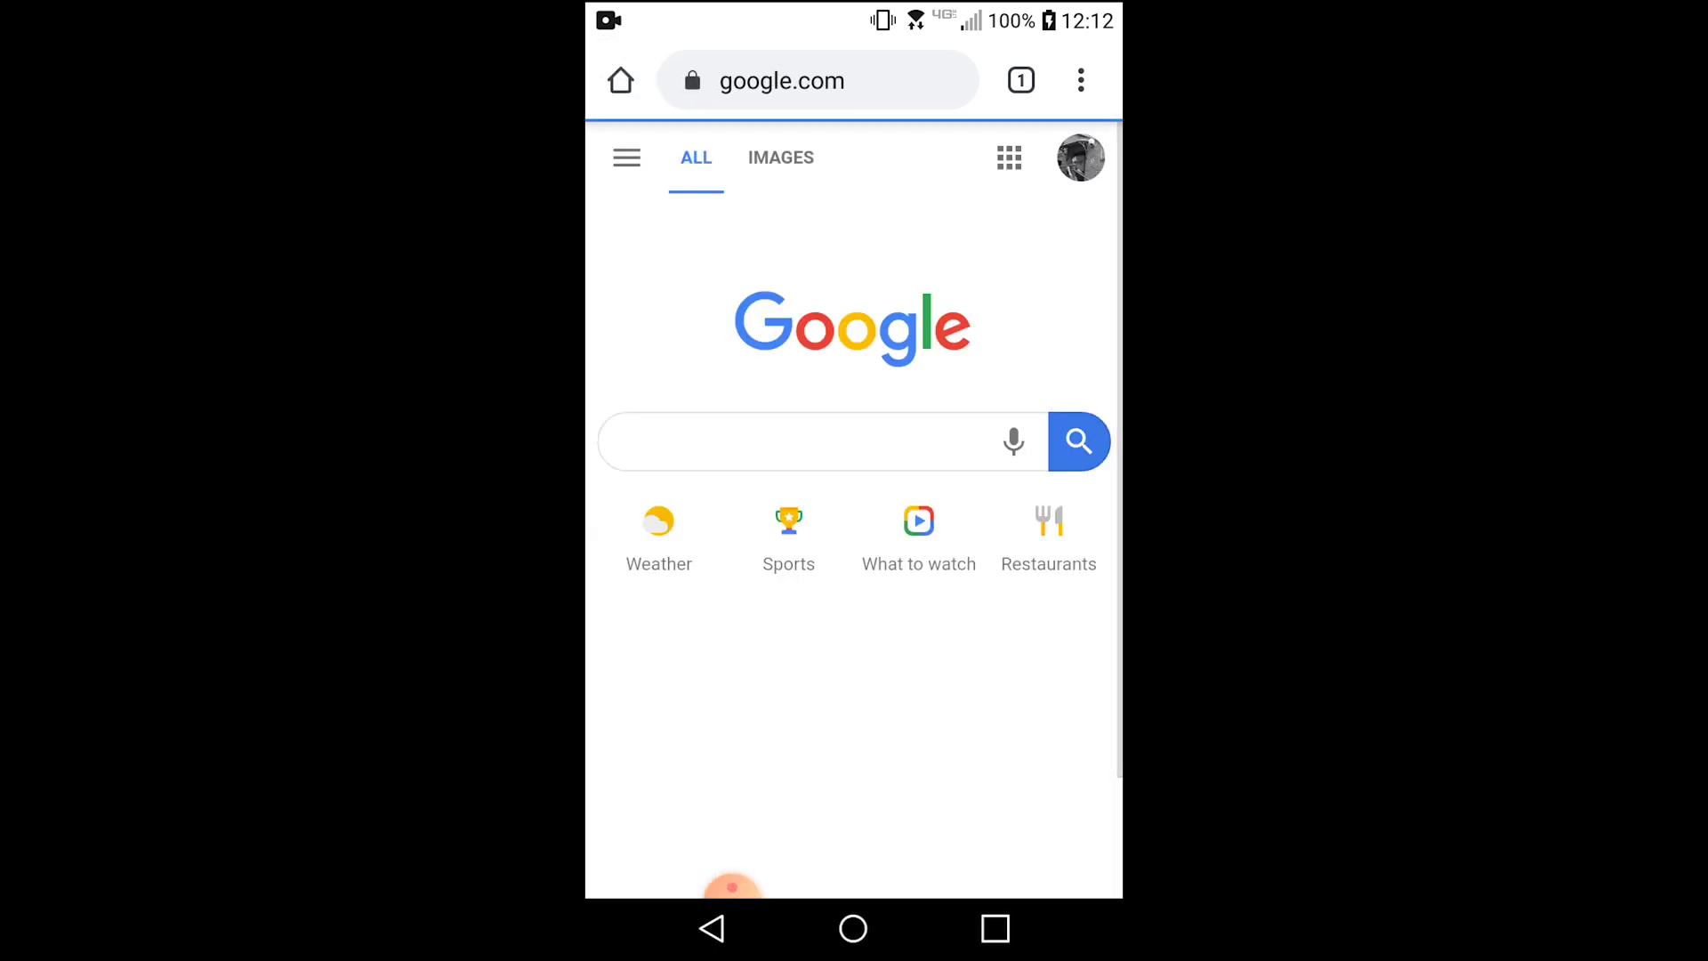
# Sign out of Chrome's Google account with sync off from Settings, then go home
pyautogui.click(1081, 81)
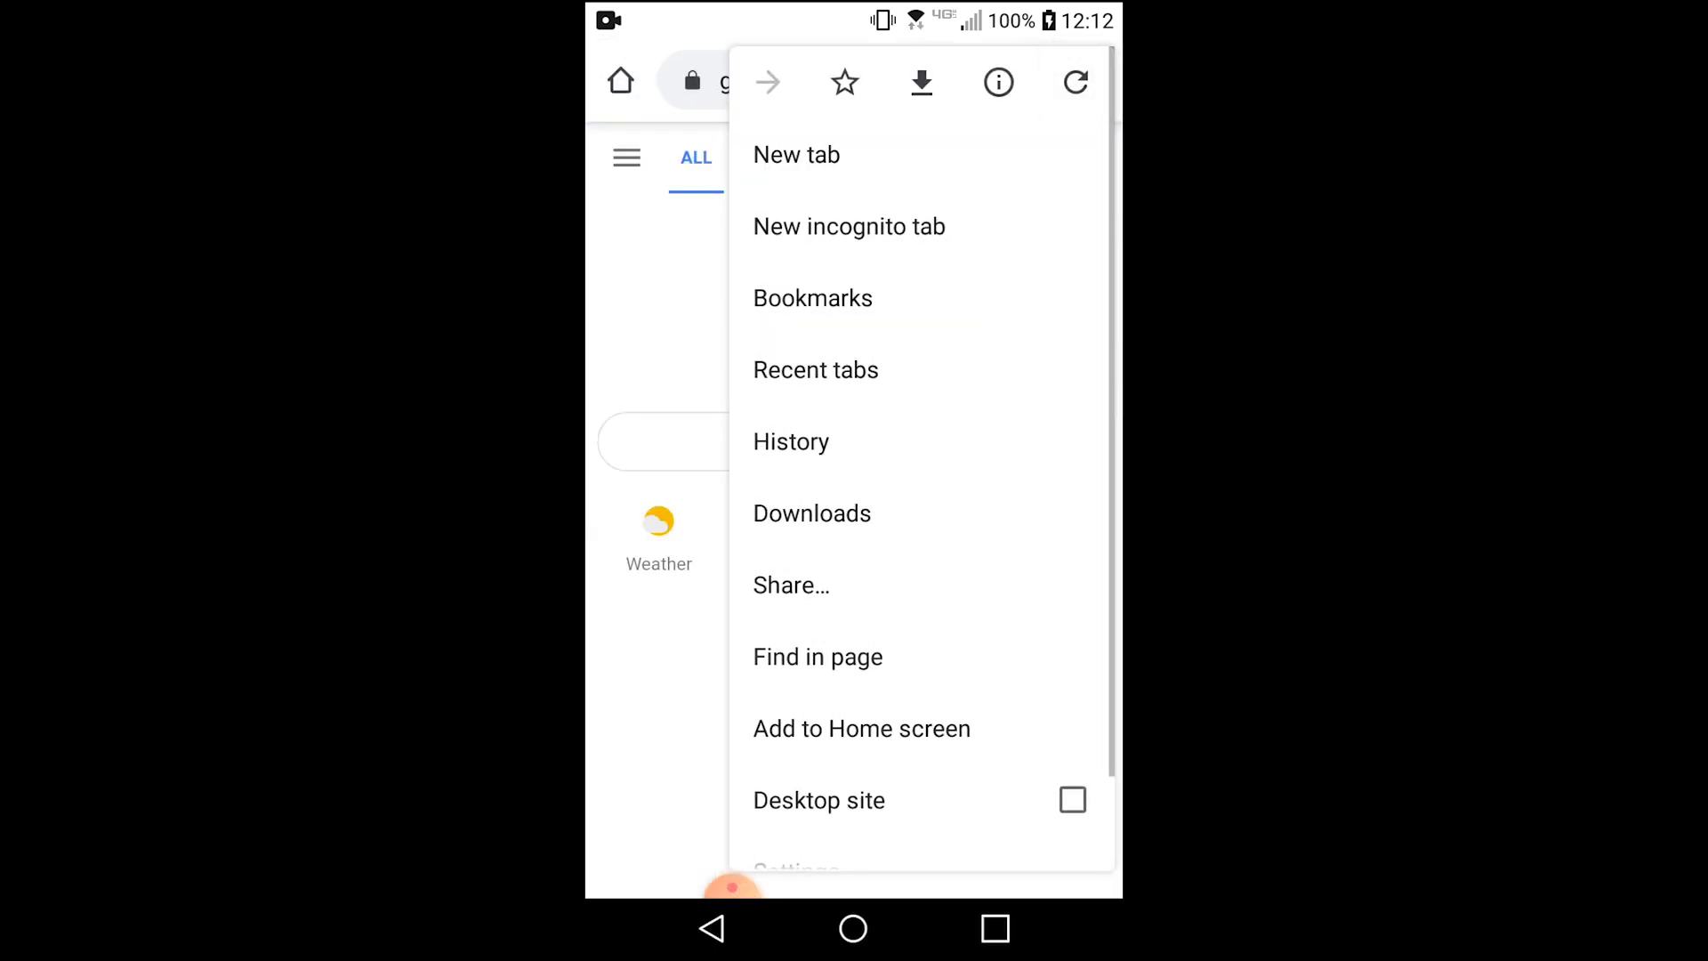
pyautogui.scroll(-2, 920, 534)
pyautogui.click(796, 764)
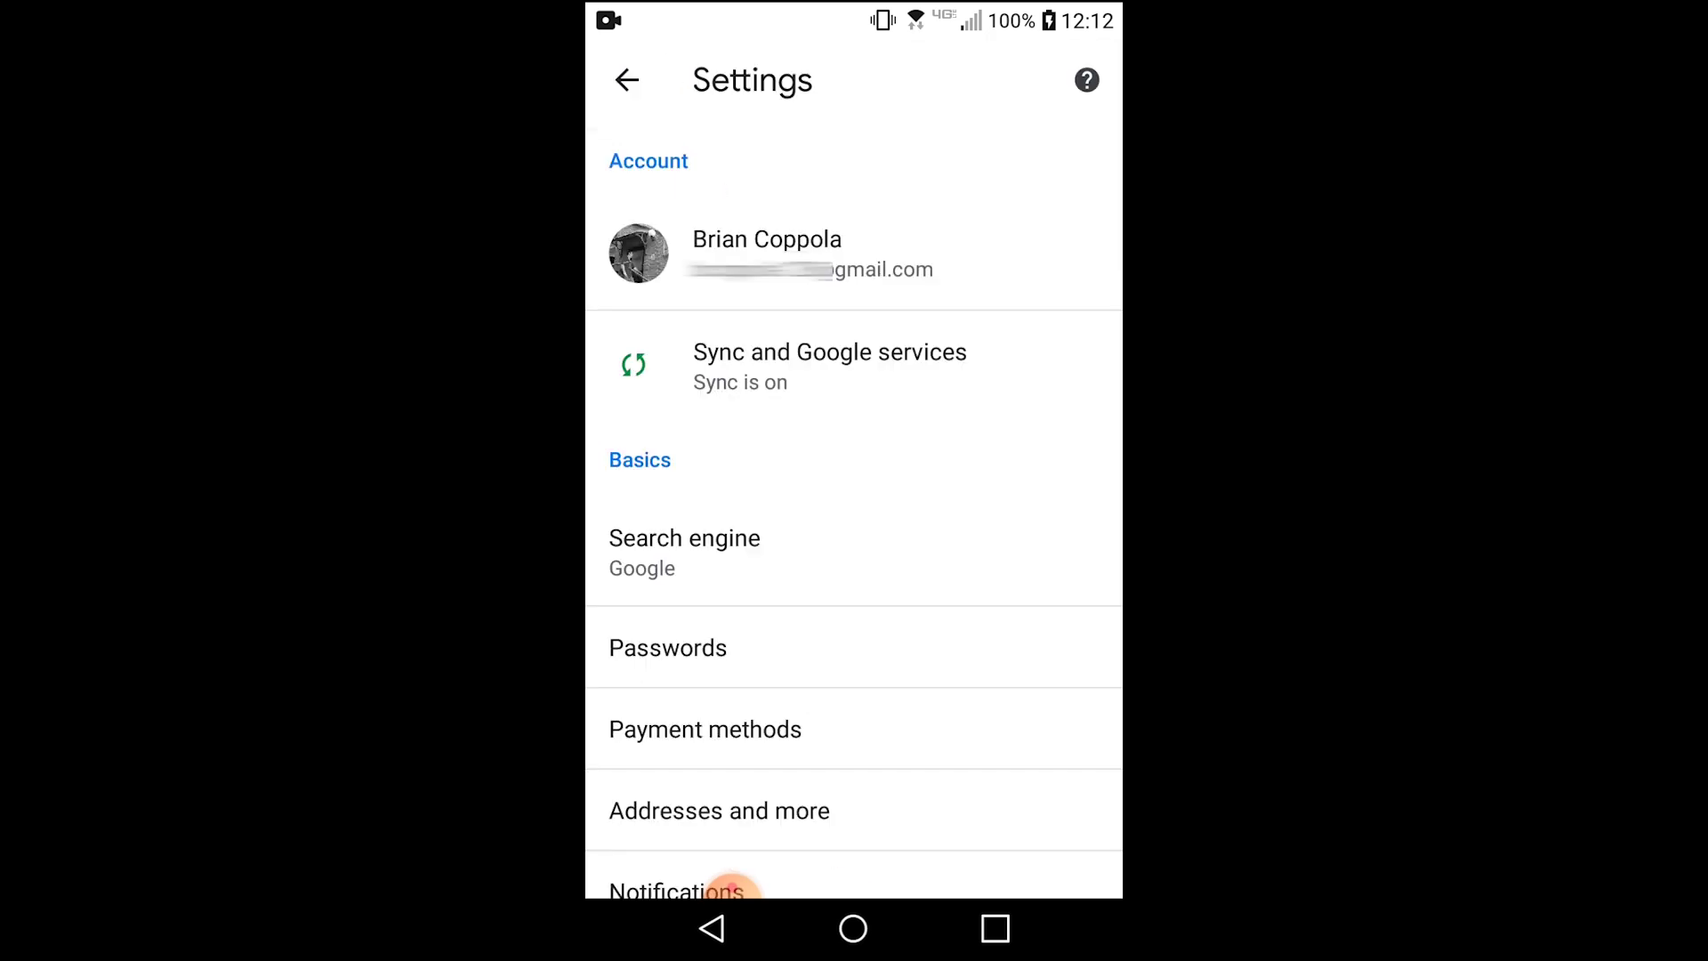
pyautogui.click(801, 254)
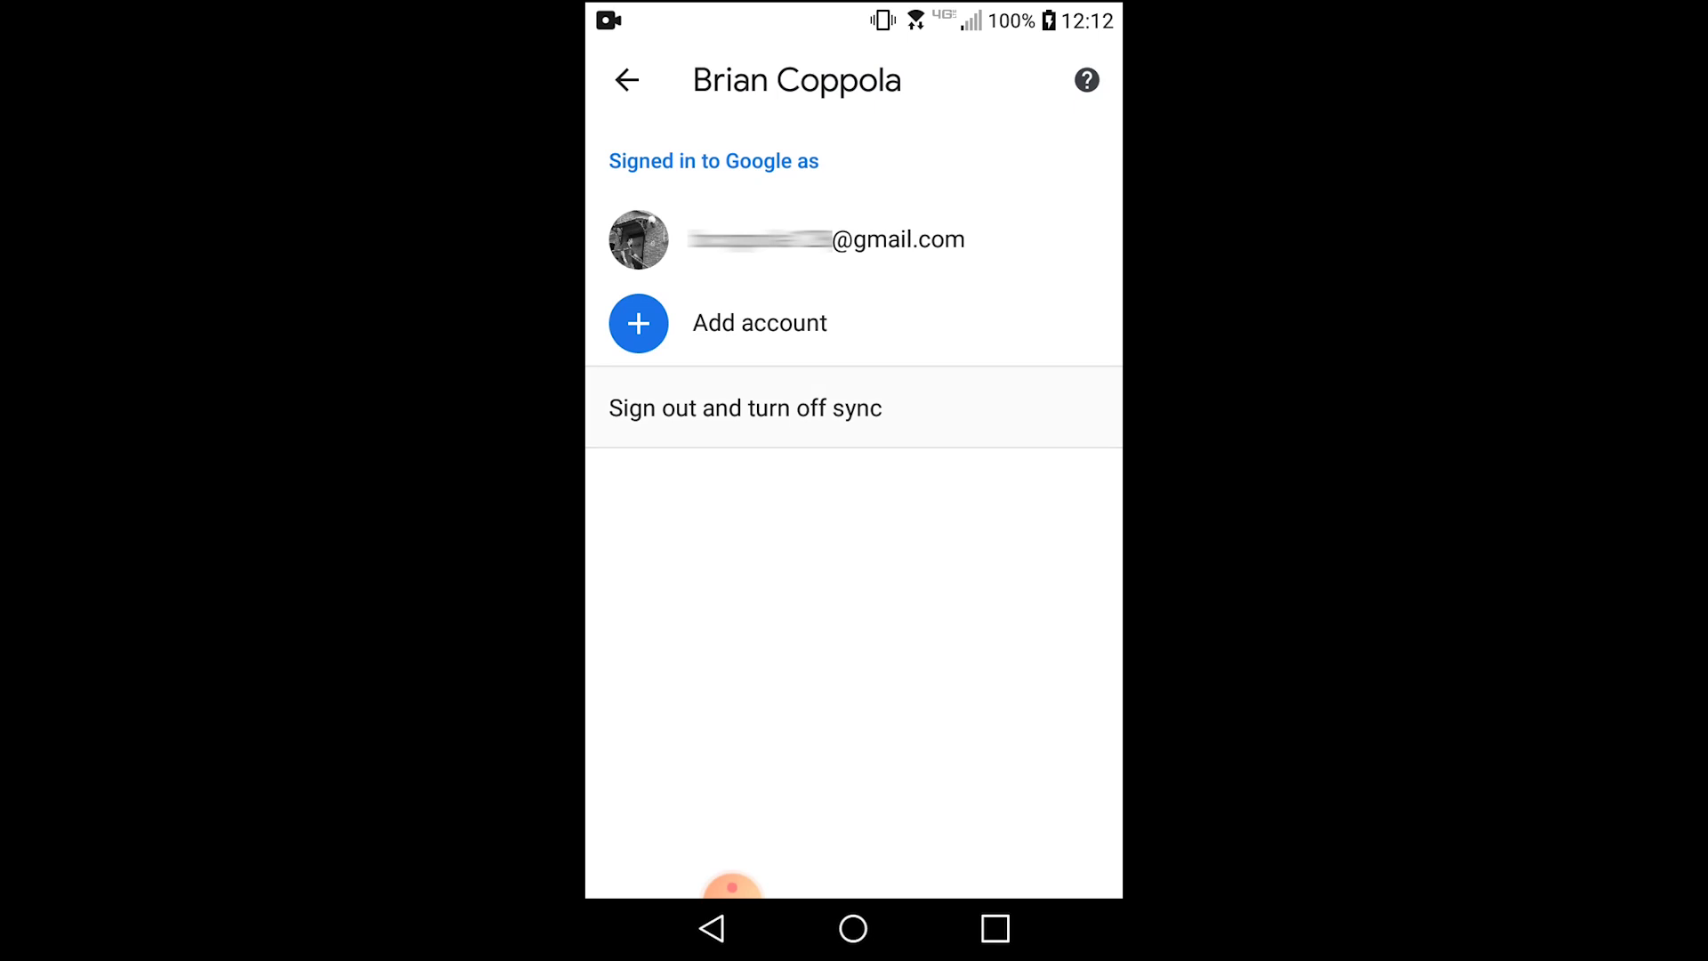
pyautogui.click(745, 408)
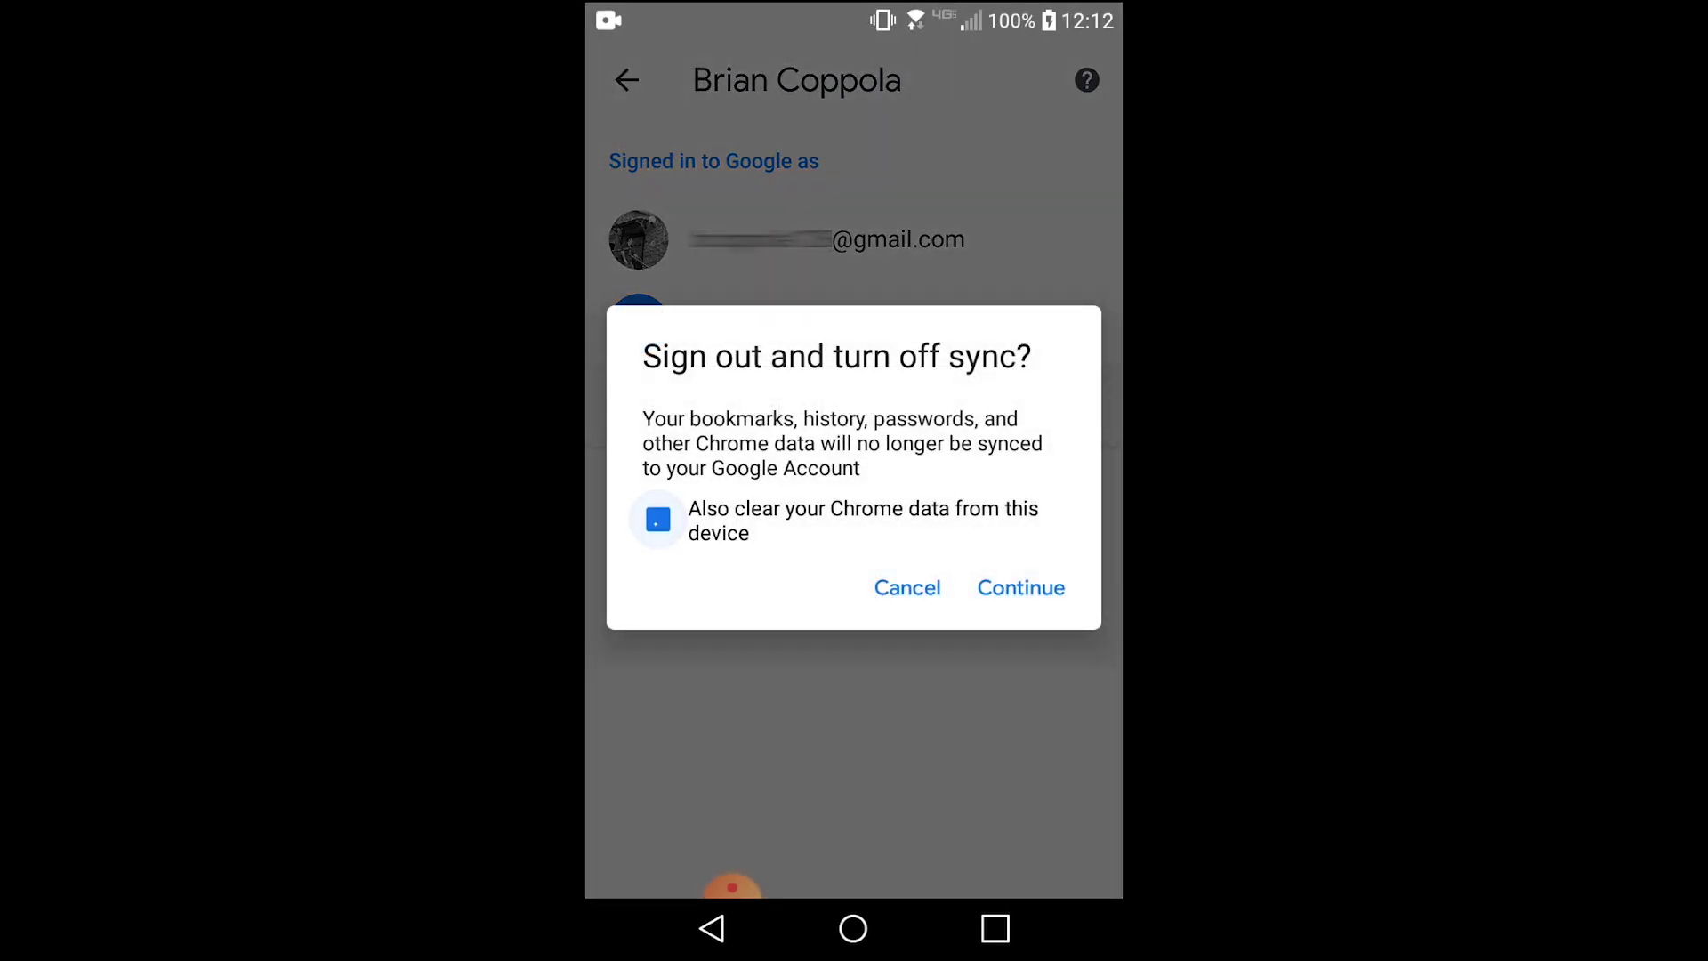
pyautogui.click(1021, 587)
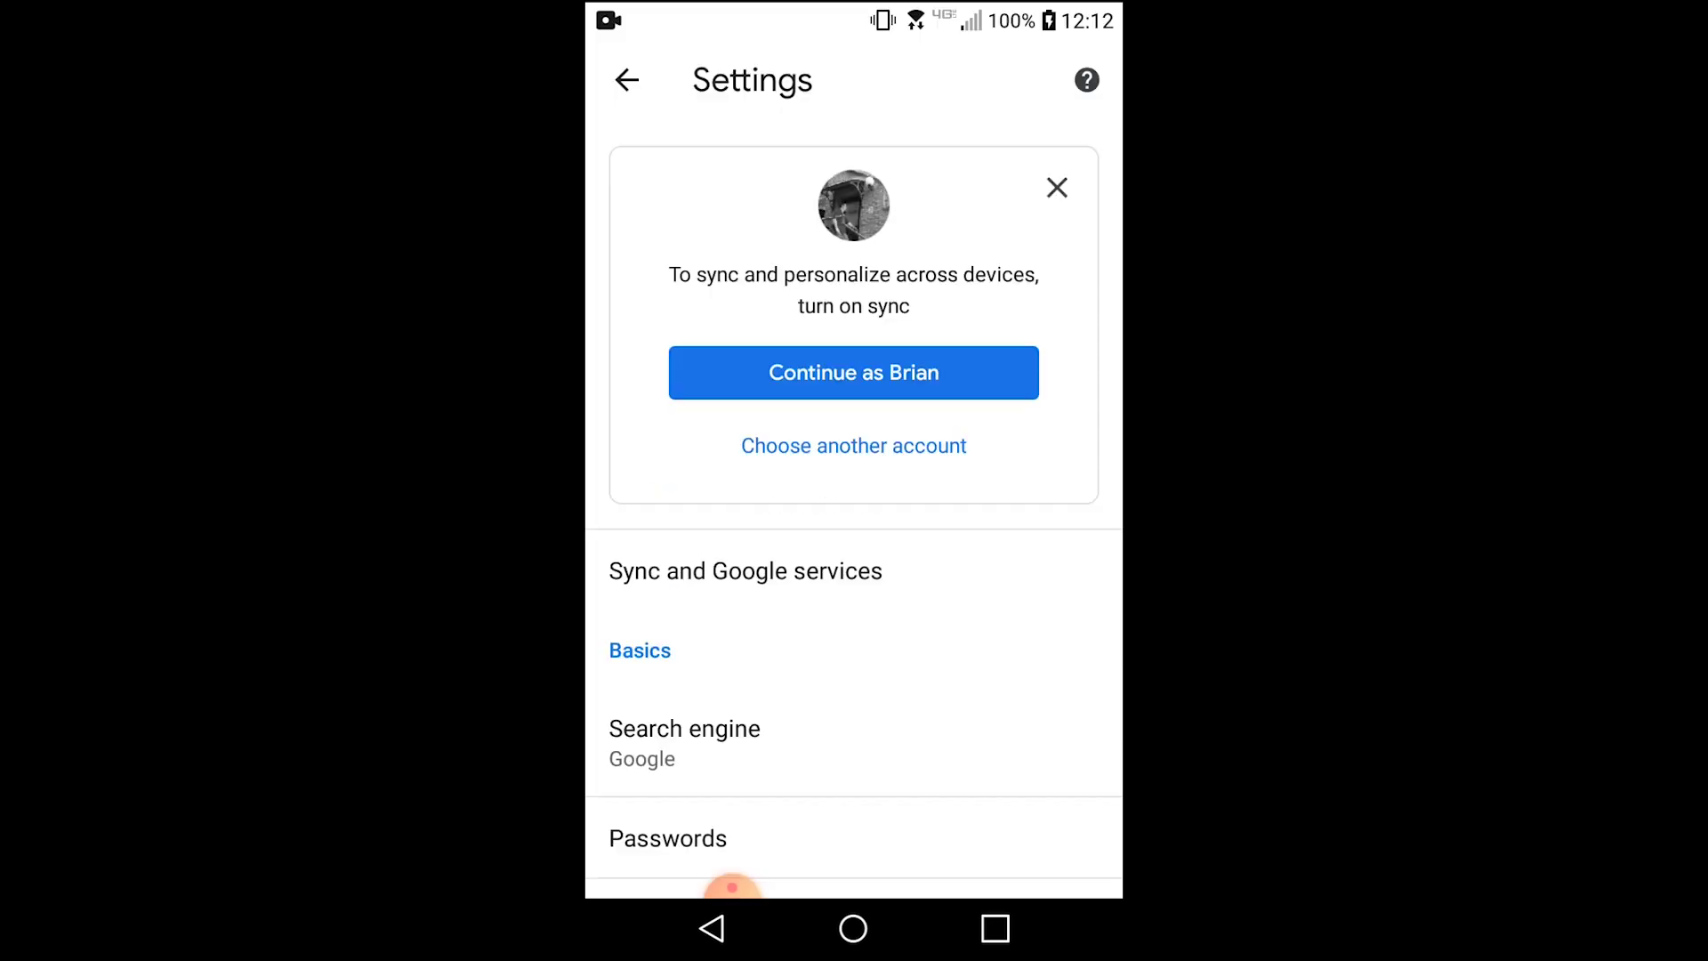
pyautogui.click(628, 81)
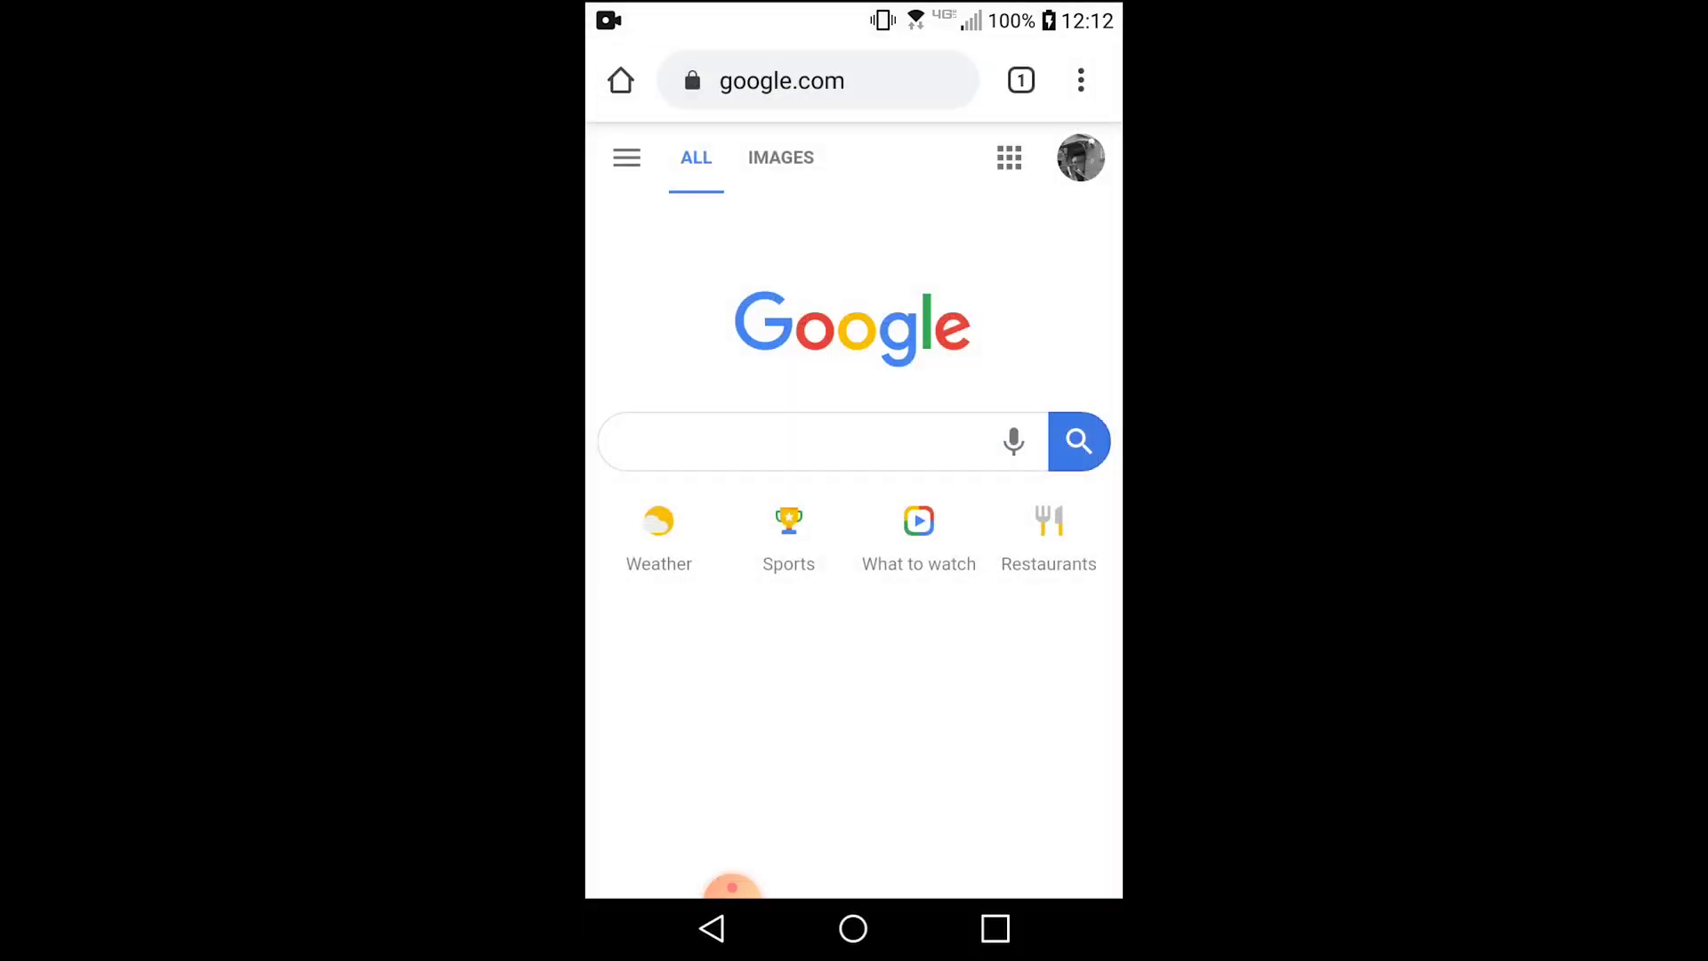
# Save Google's search settings with 'Do not save searches' selected
pyautogui.click(621, 80)
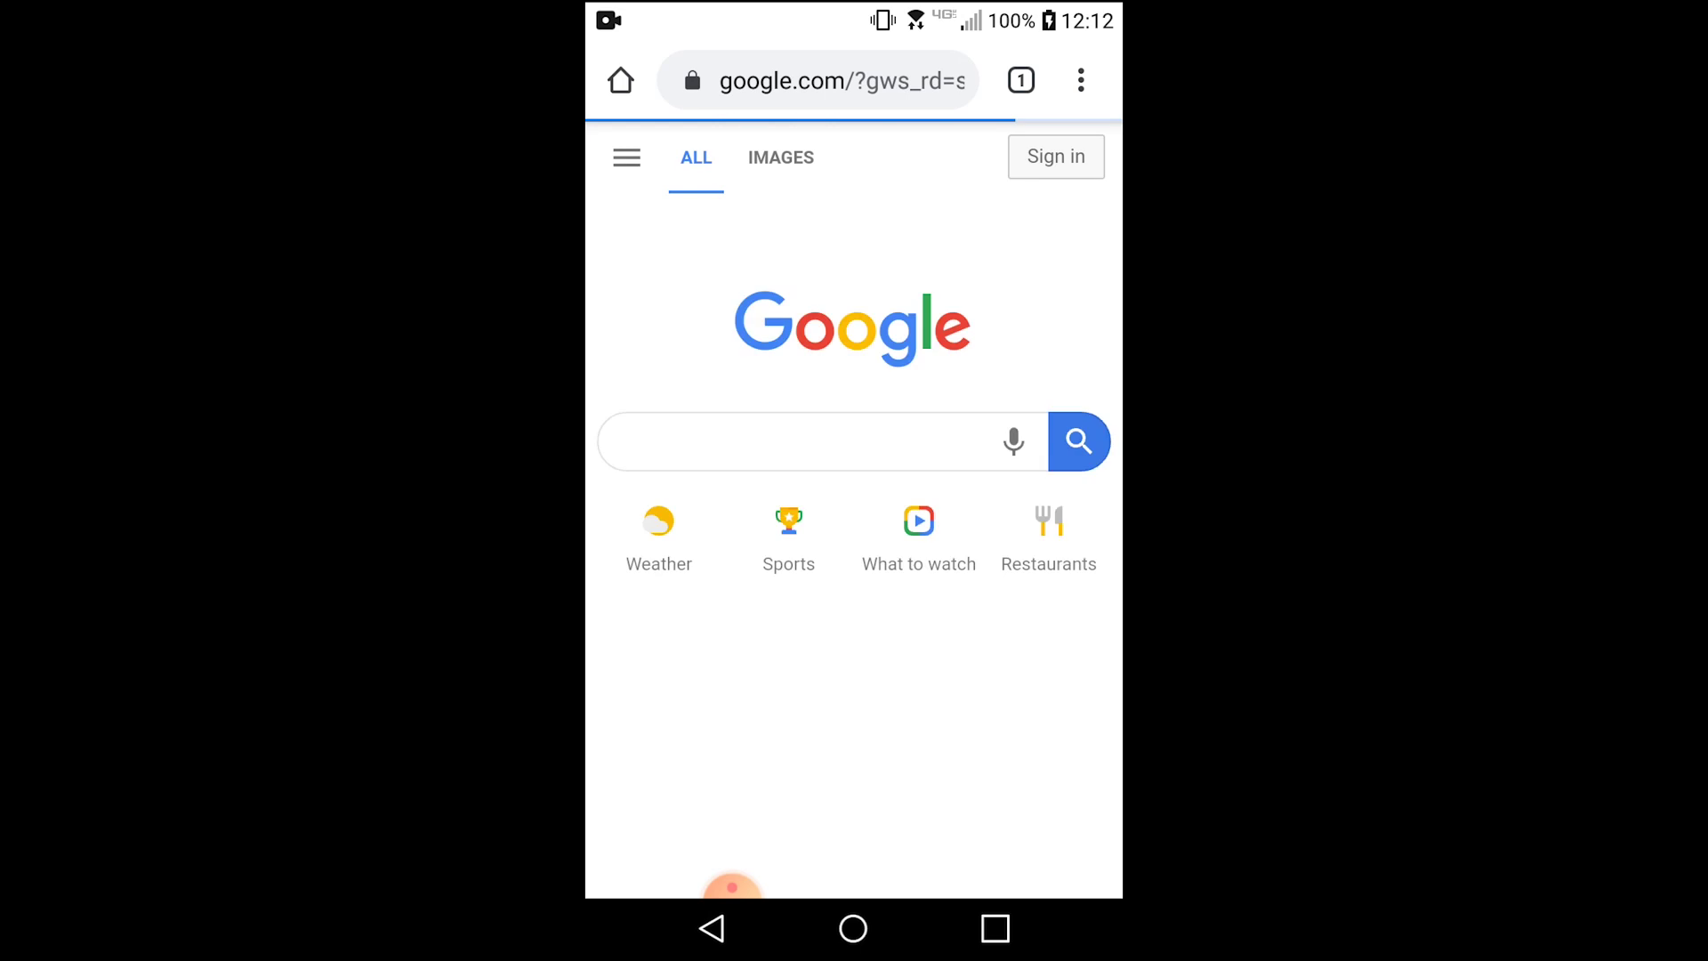
pyautogui.click(626, 156)
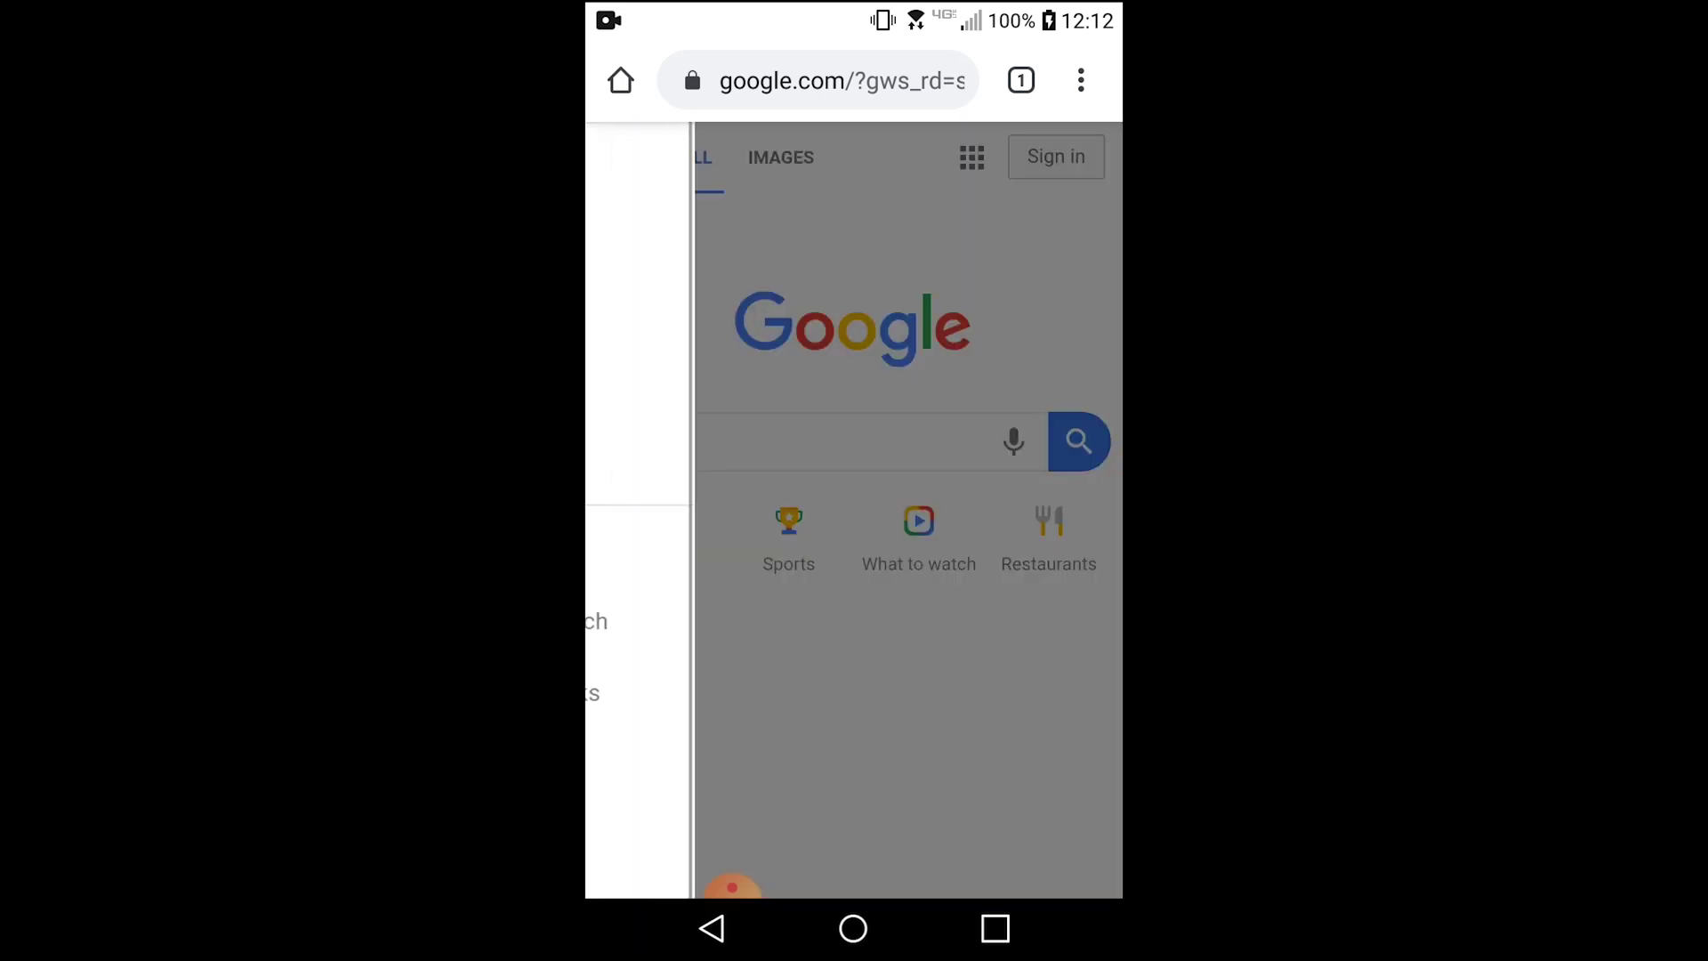
pyautogui.click(709, 549)
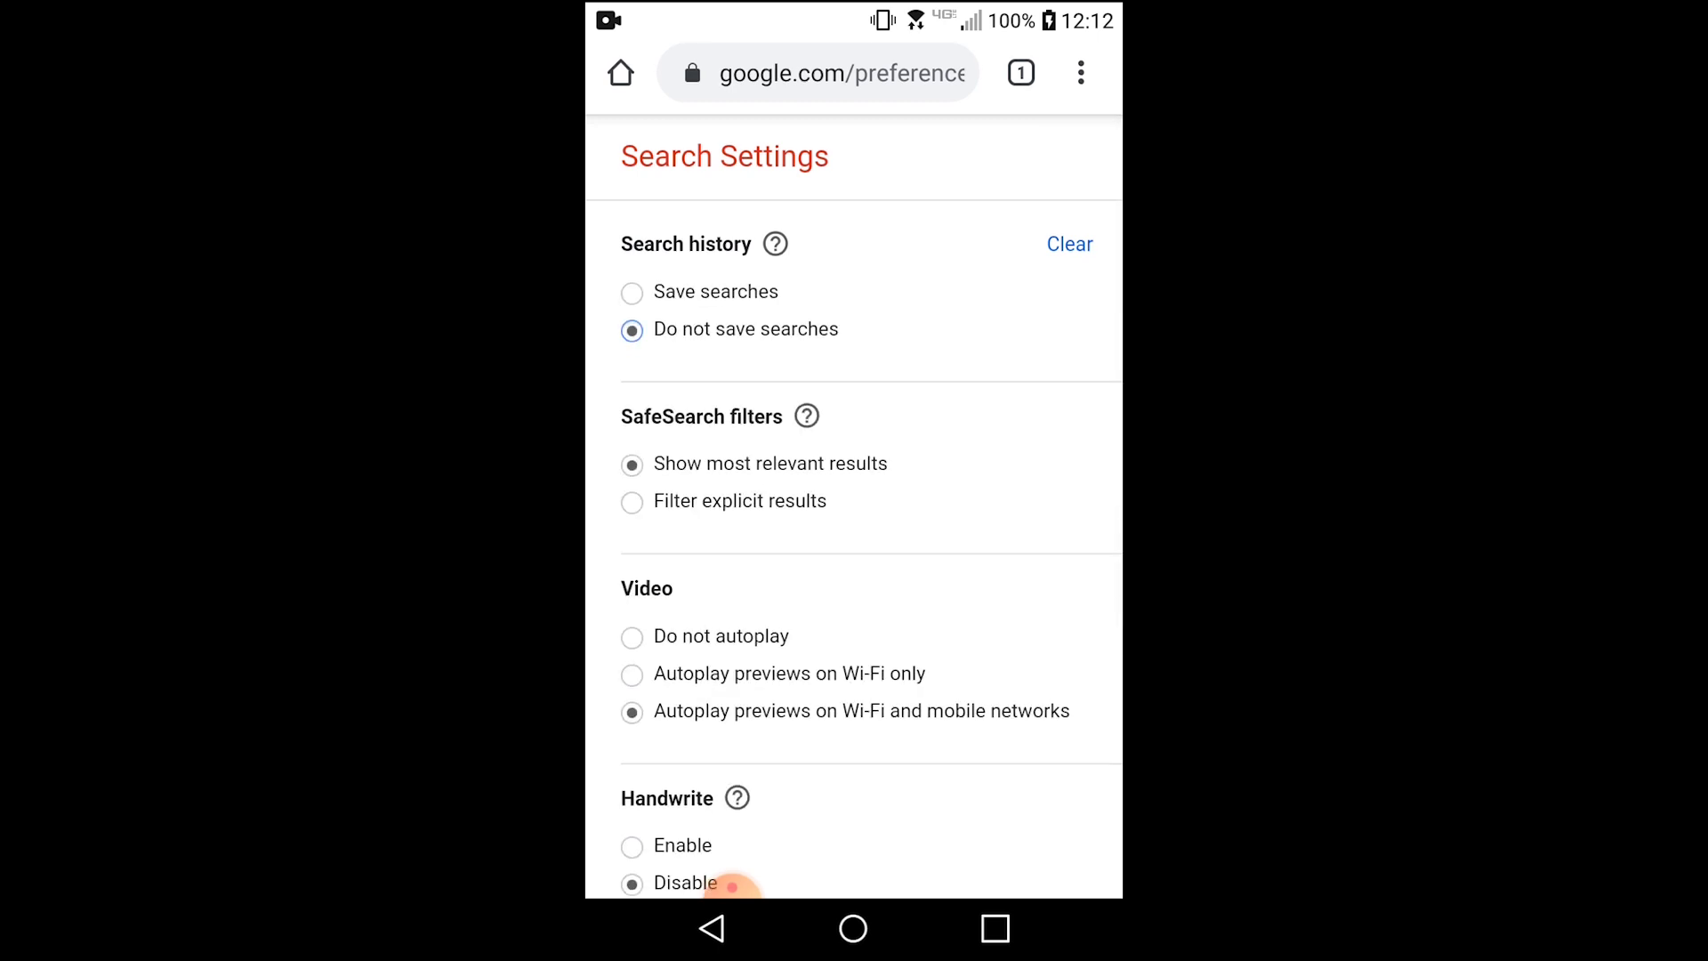
pyautogui.moveTo(854, 400); pyautogui.dragTo(854, 668)
pyautogui.scroll(-10, 854, 535)
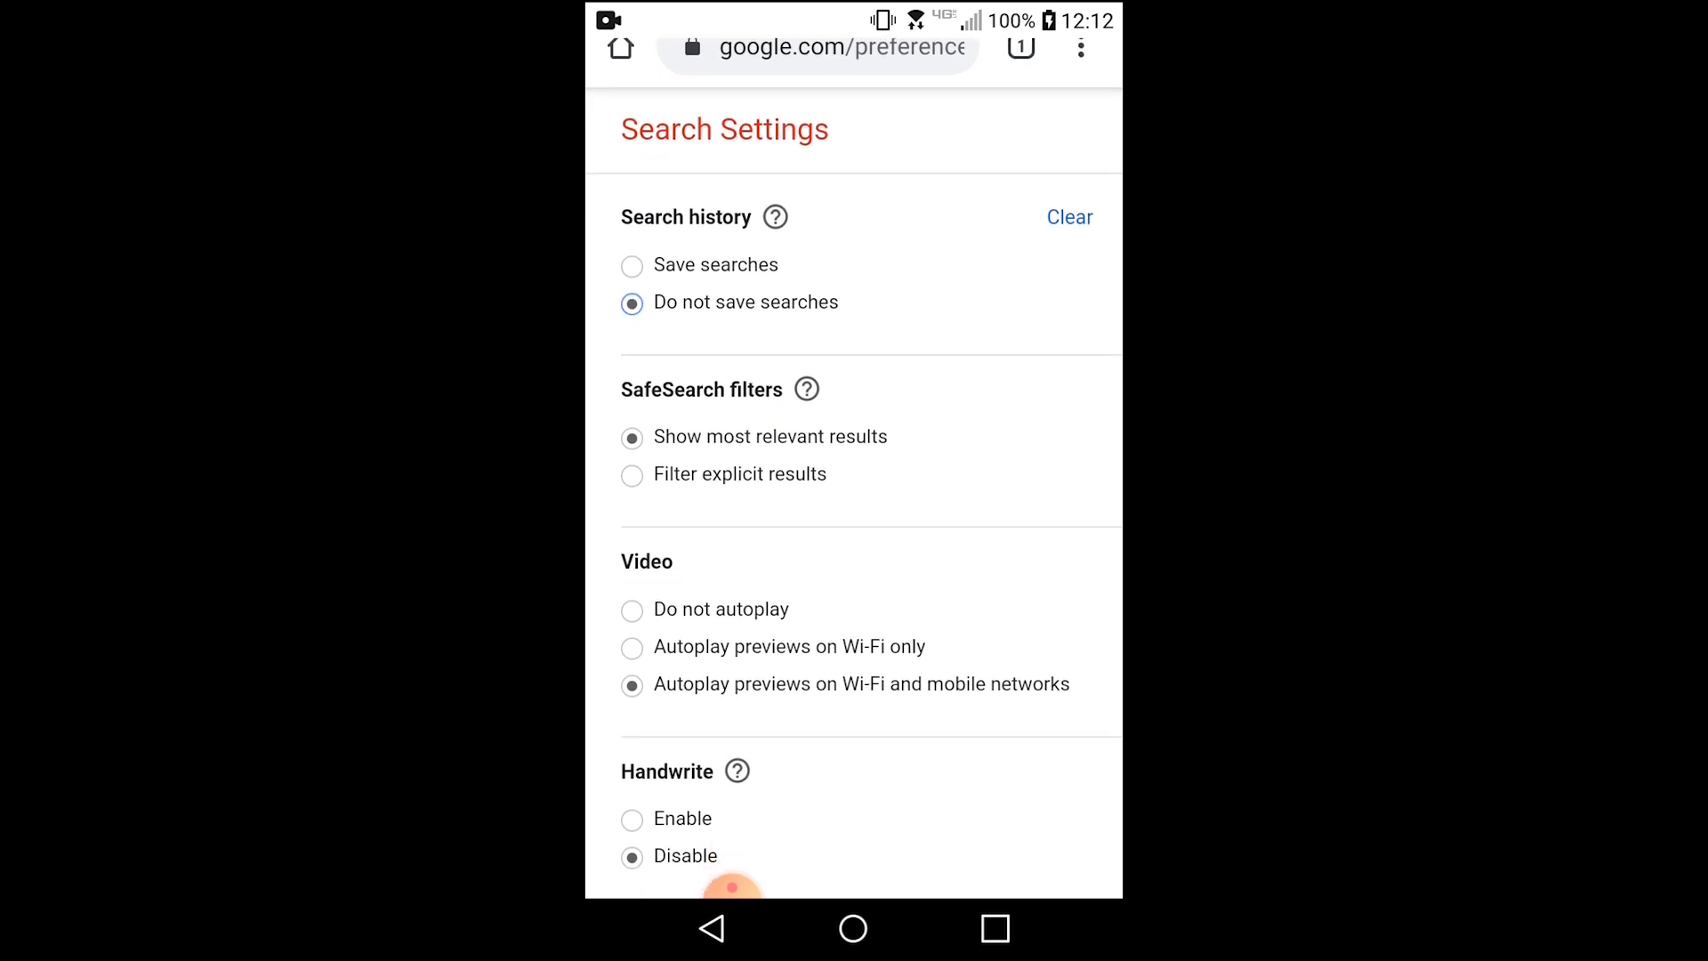
pyautogui.scroll(-3, 855, 534)
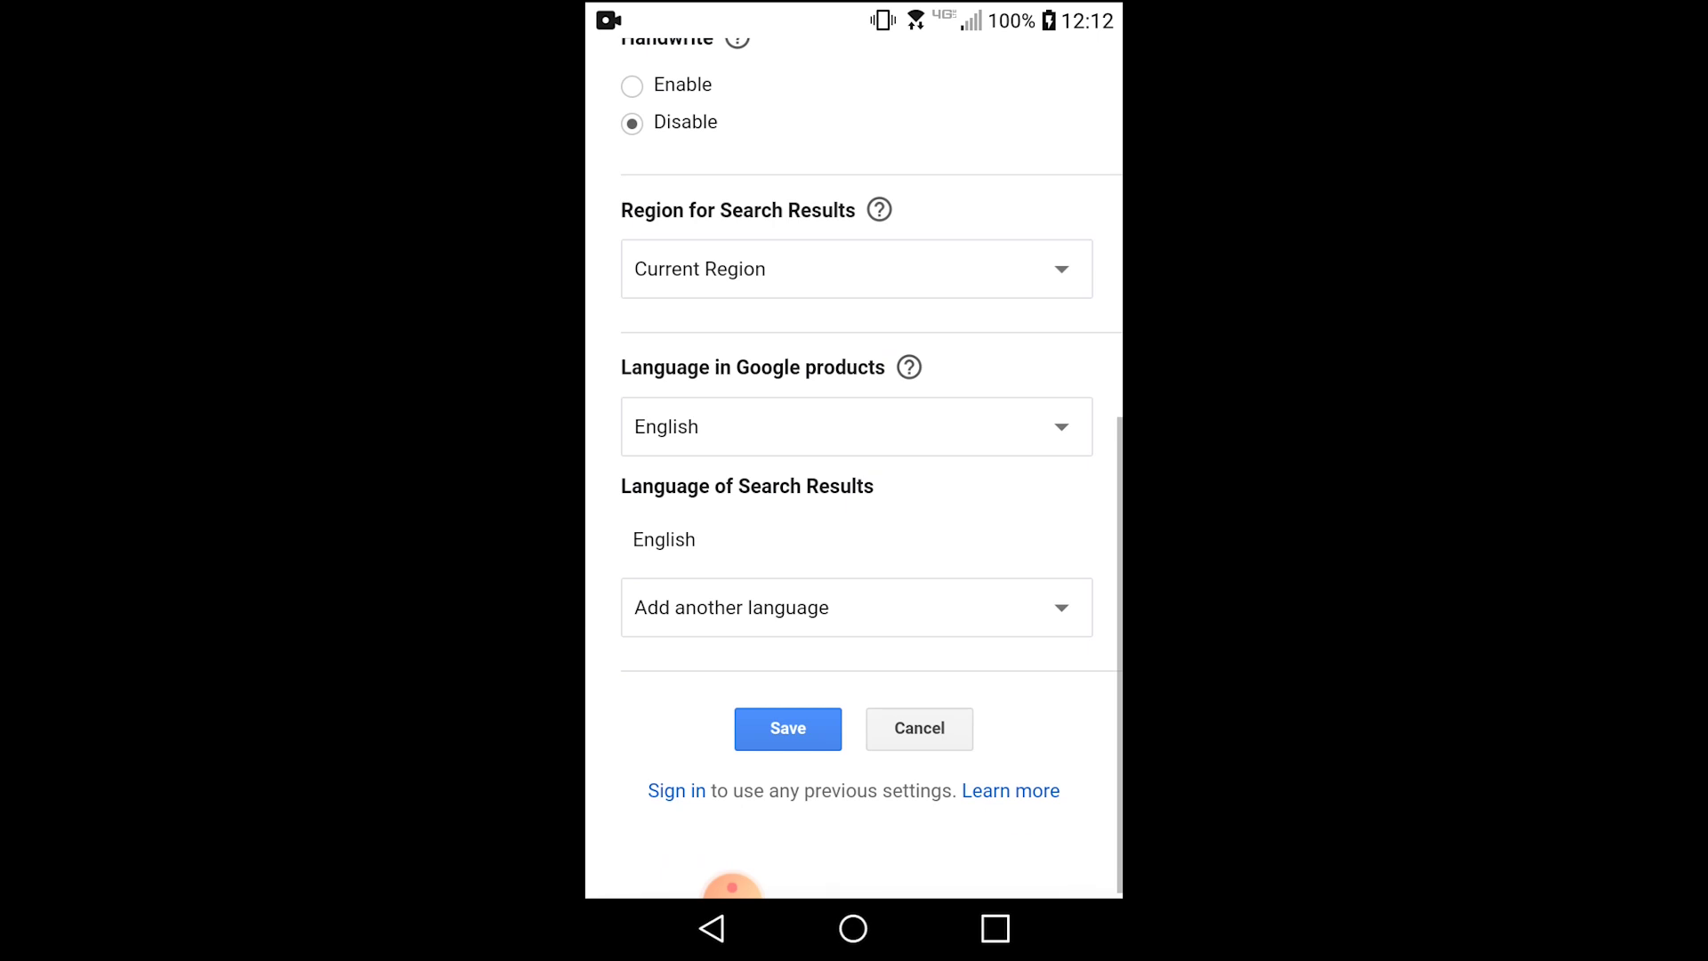
pyautogui.click(787, 727)
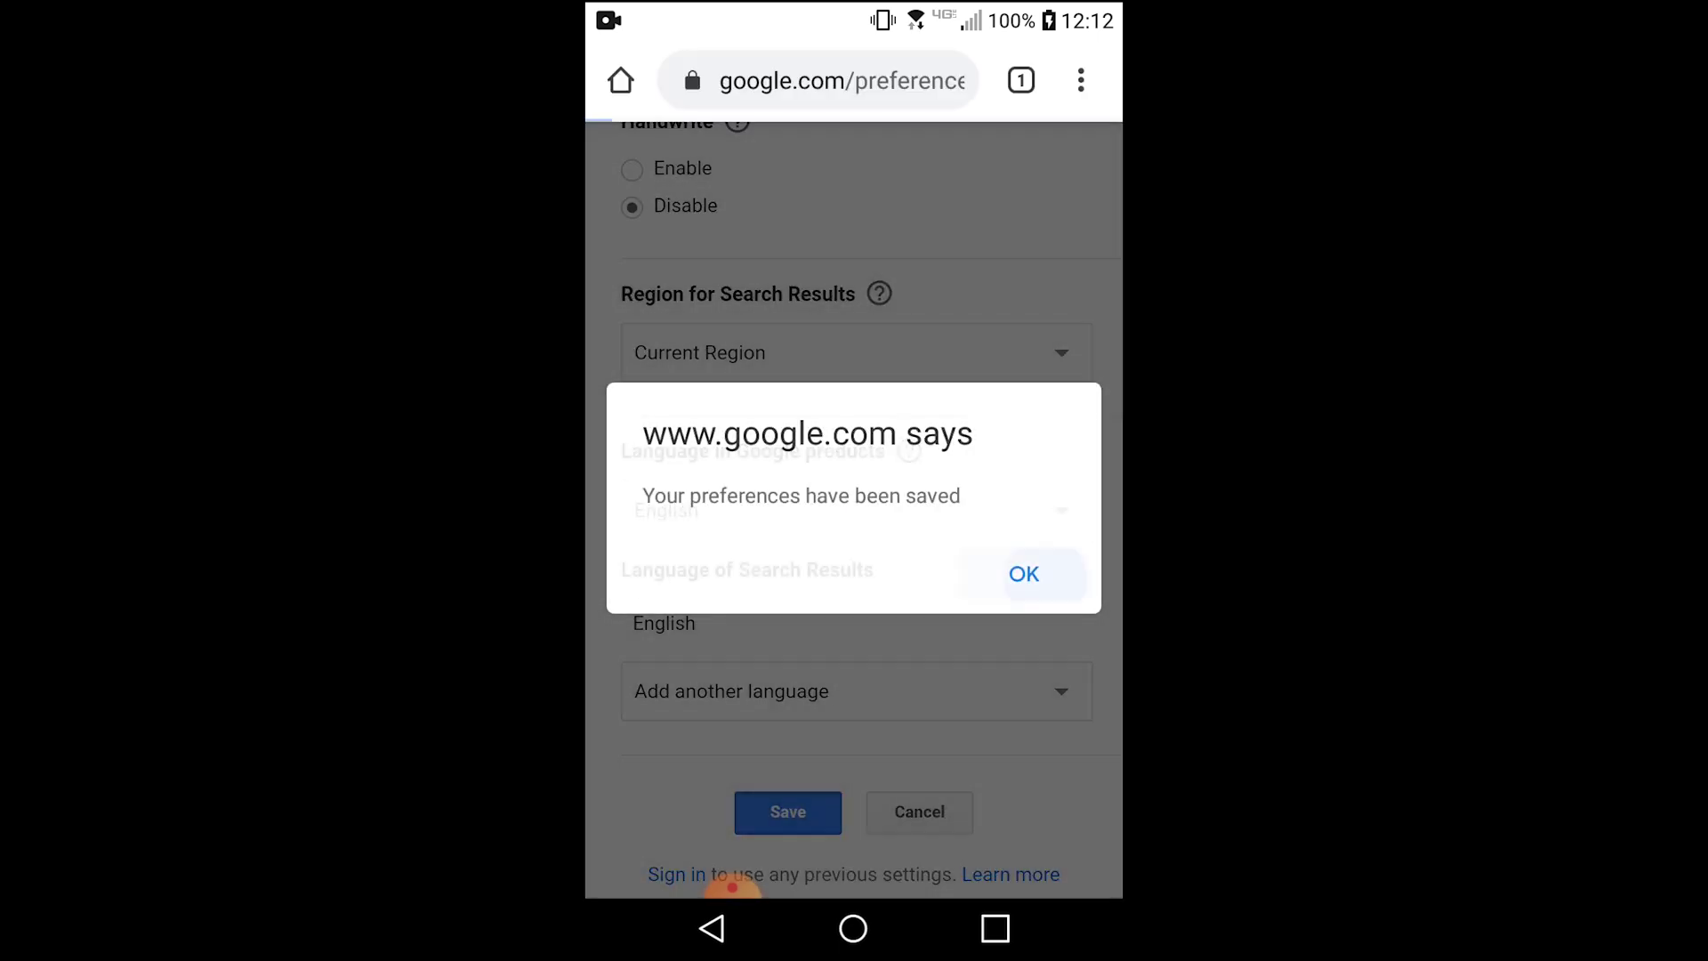
pyautogui.click(1021, 574)
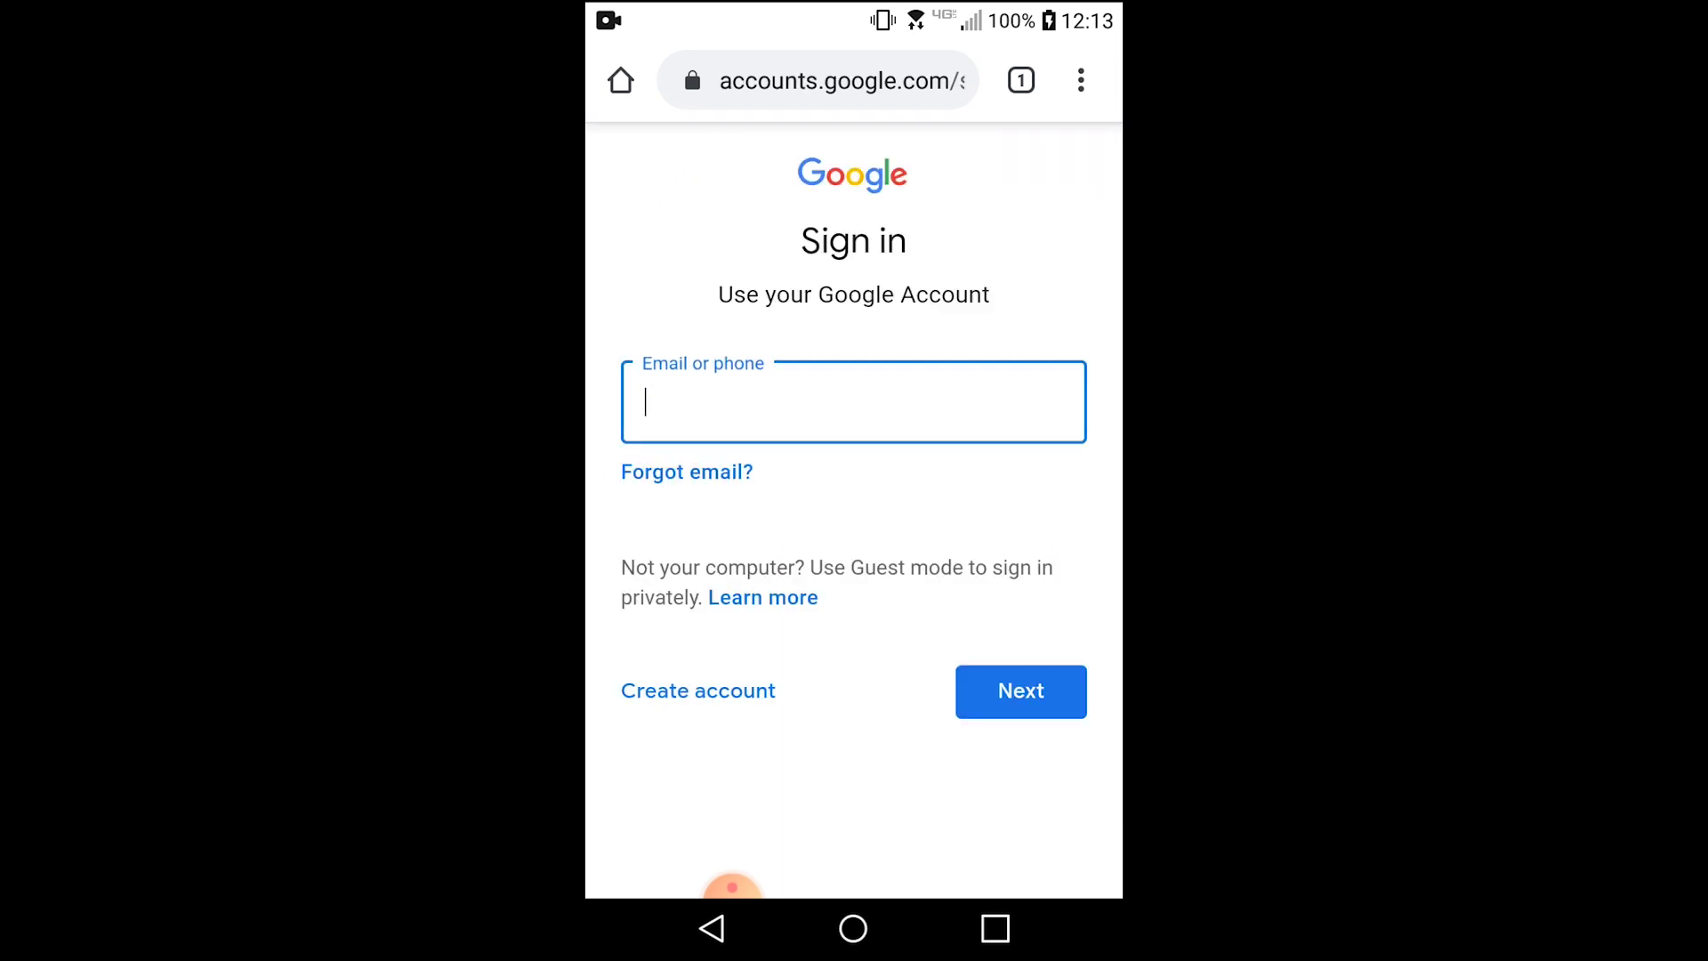
# Enter the account email on the Google Sign in page and submit it
pyautogui.click(852, 400)
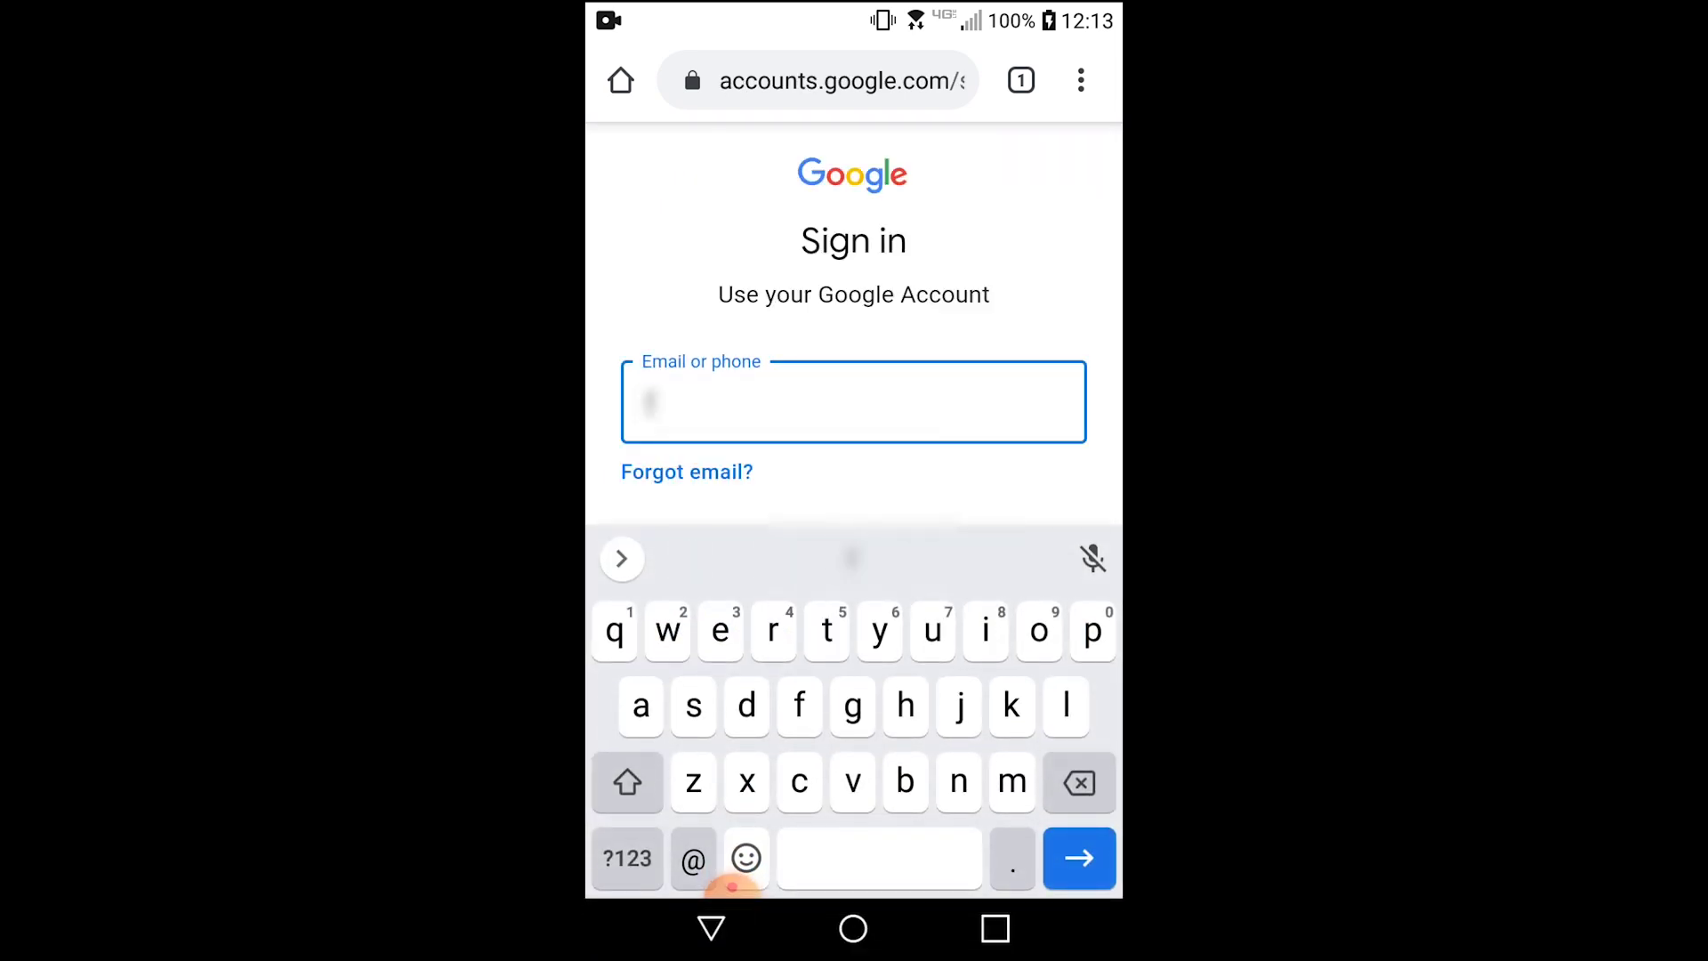
pyautogui.write('films')
pyautogui.press('Return')
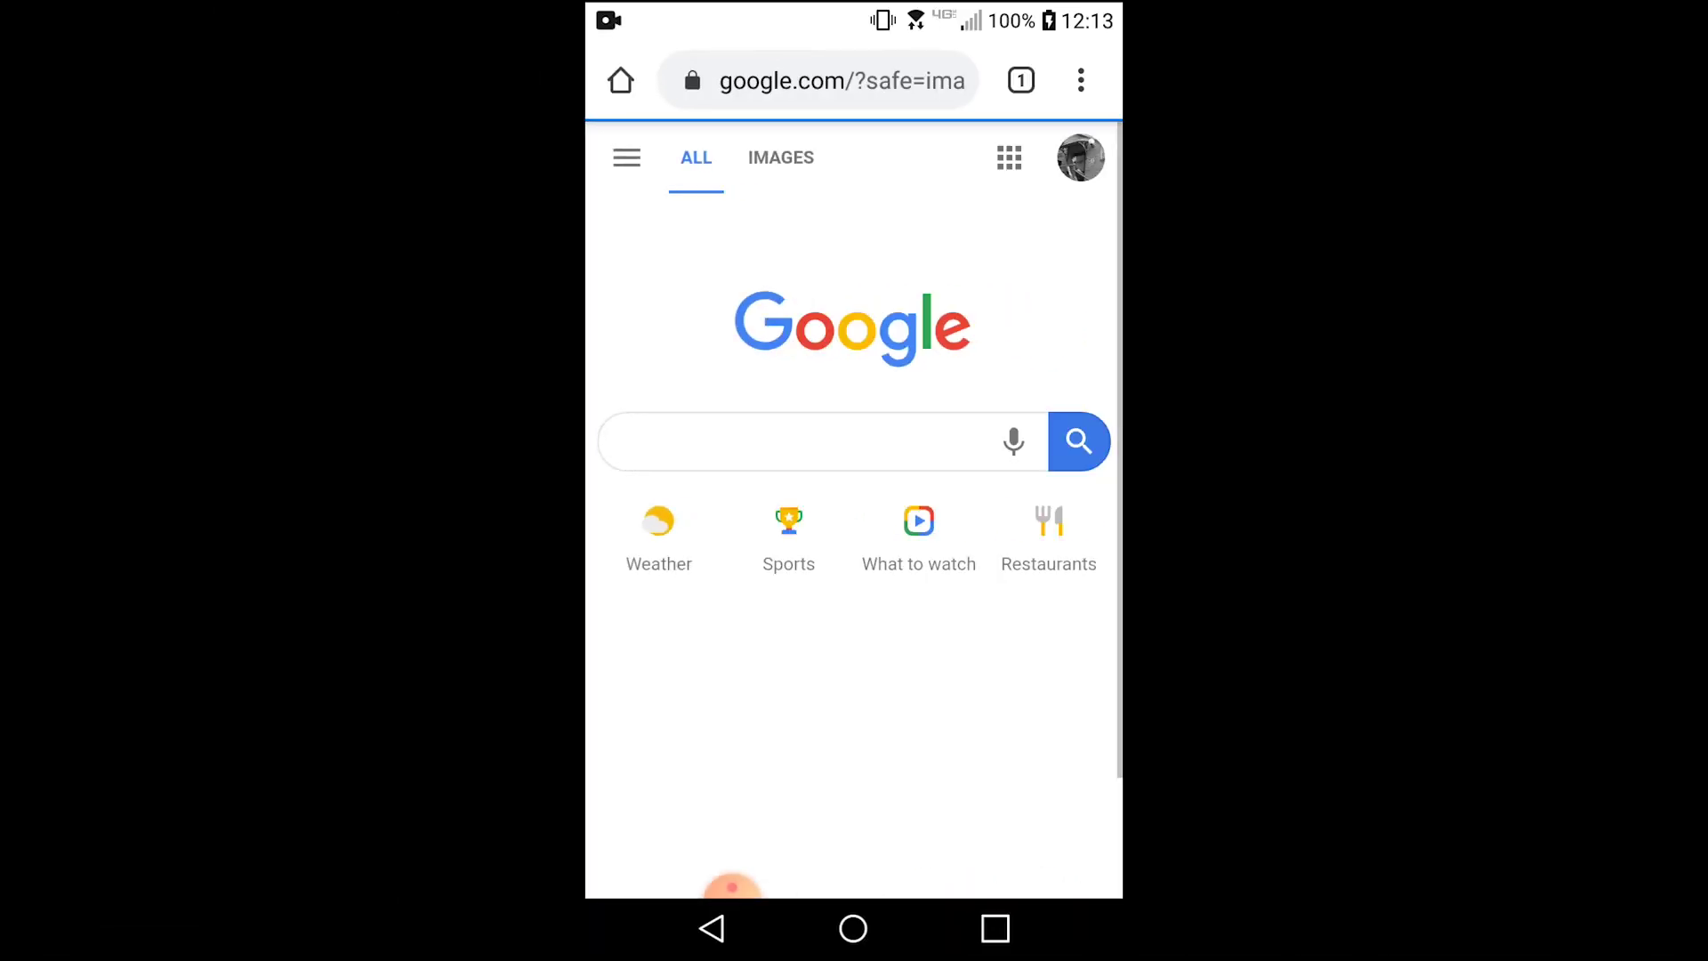
# Search Google for 'pudding' and return to the homepage
pyautogui.click(801, 442)
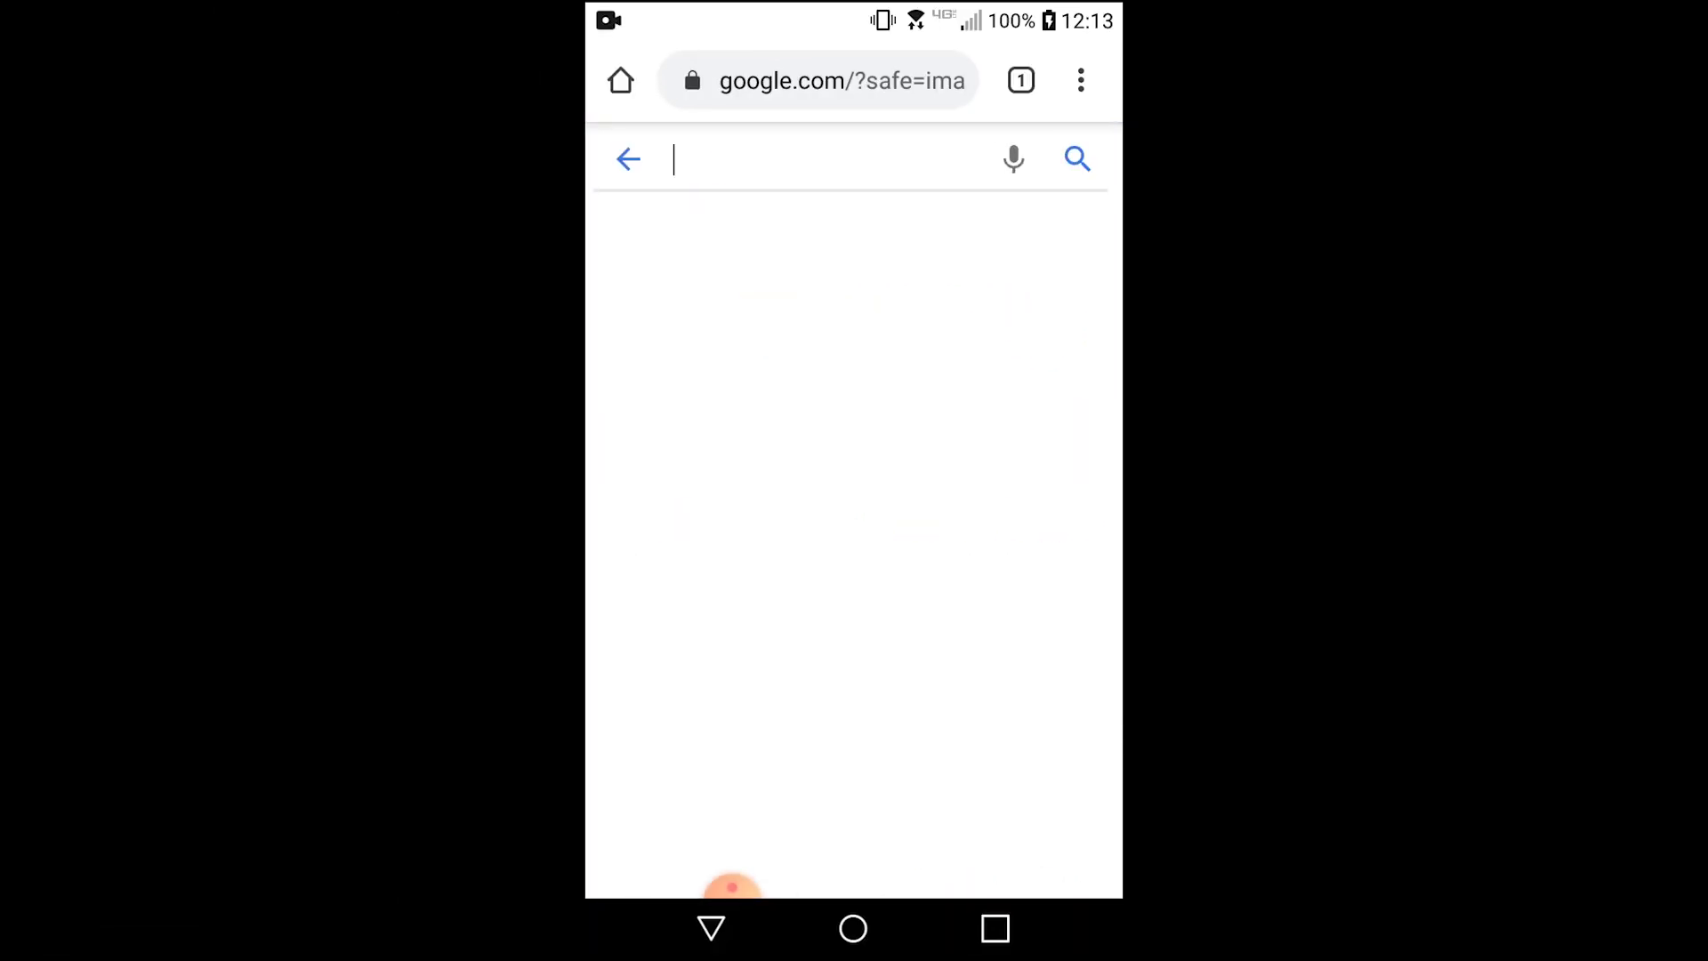
pyautogui.write('pu')
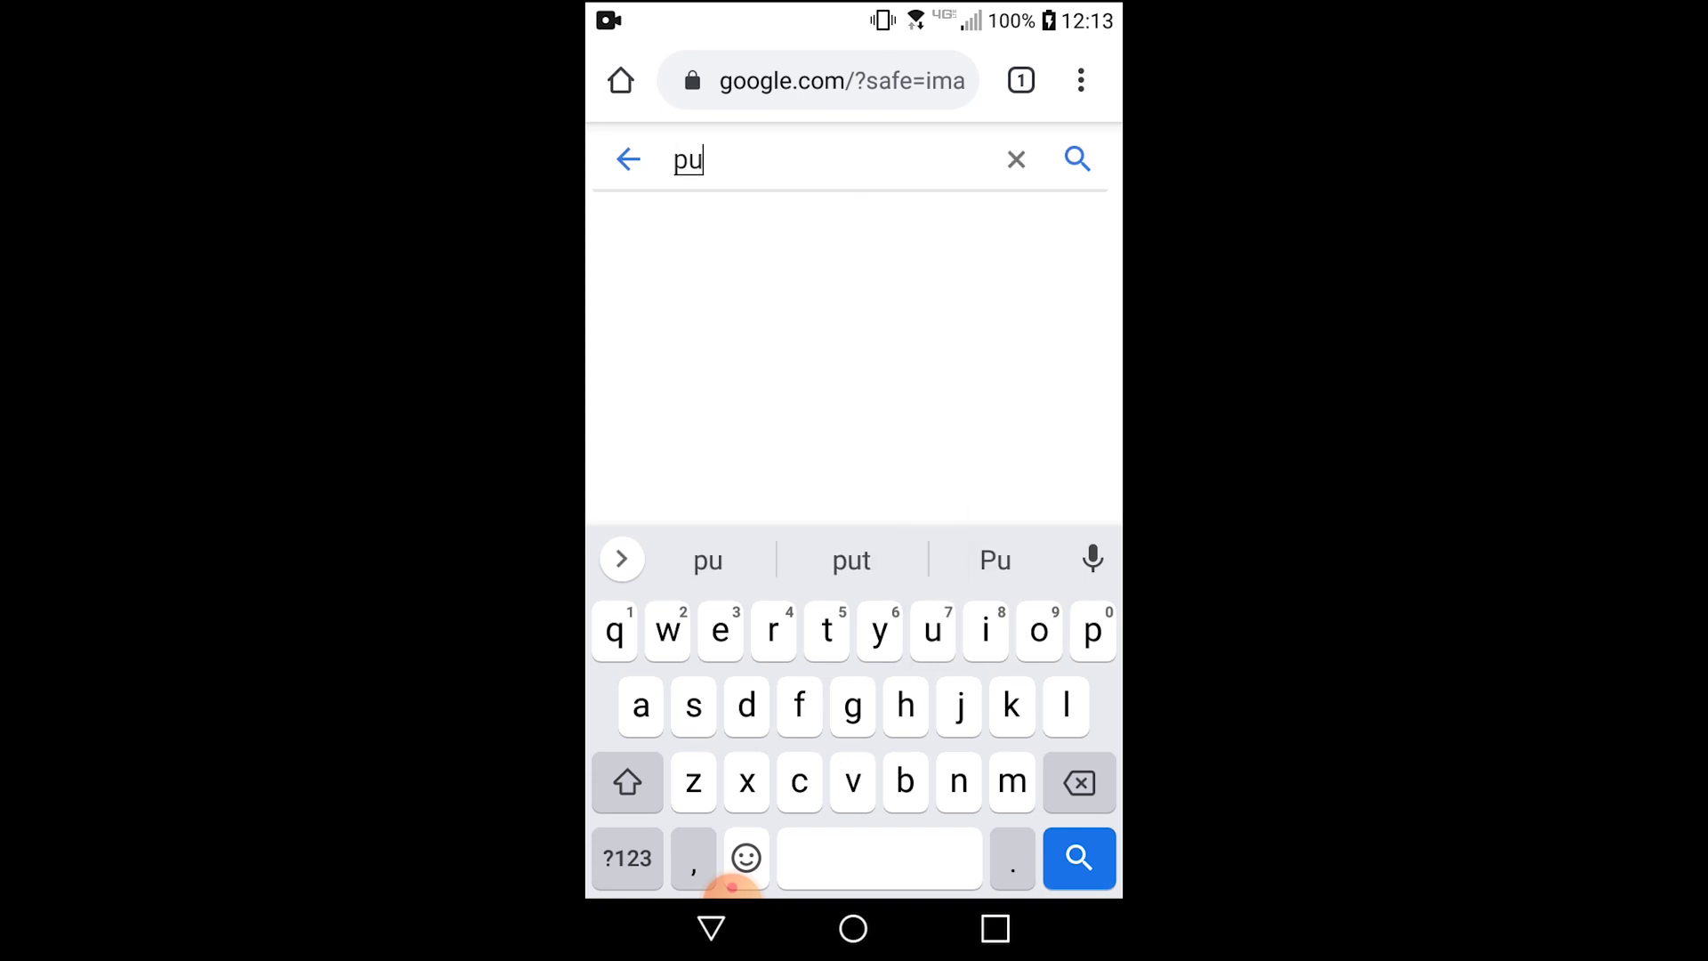
pyautogui.write('ddin')
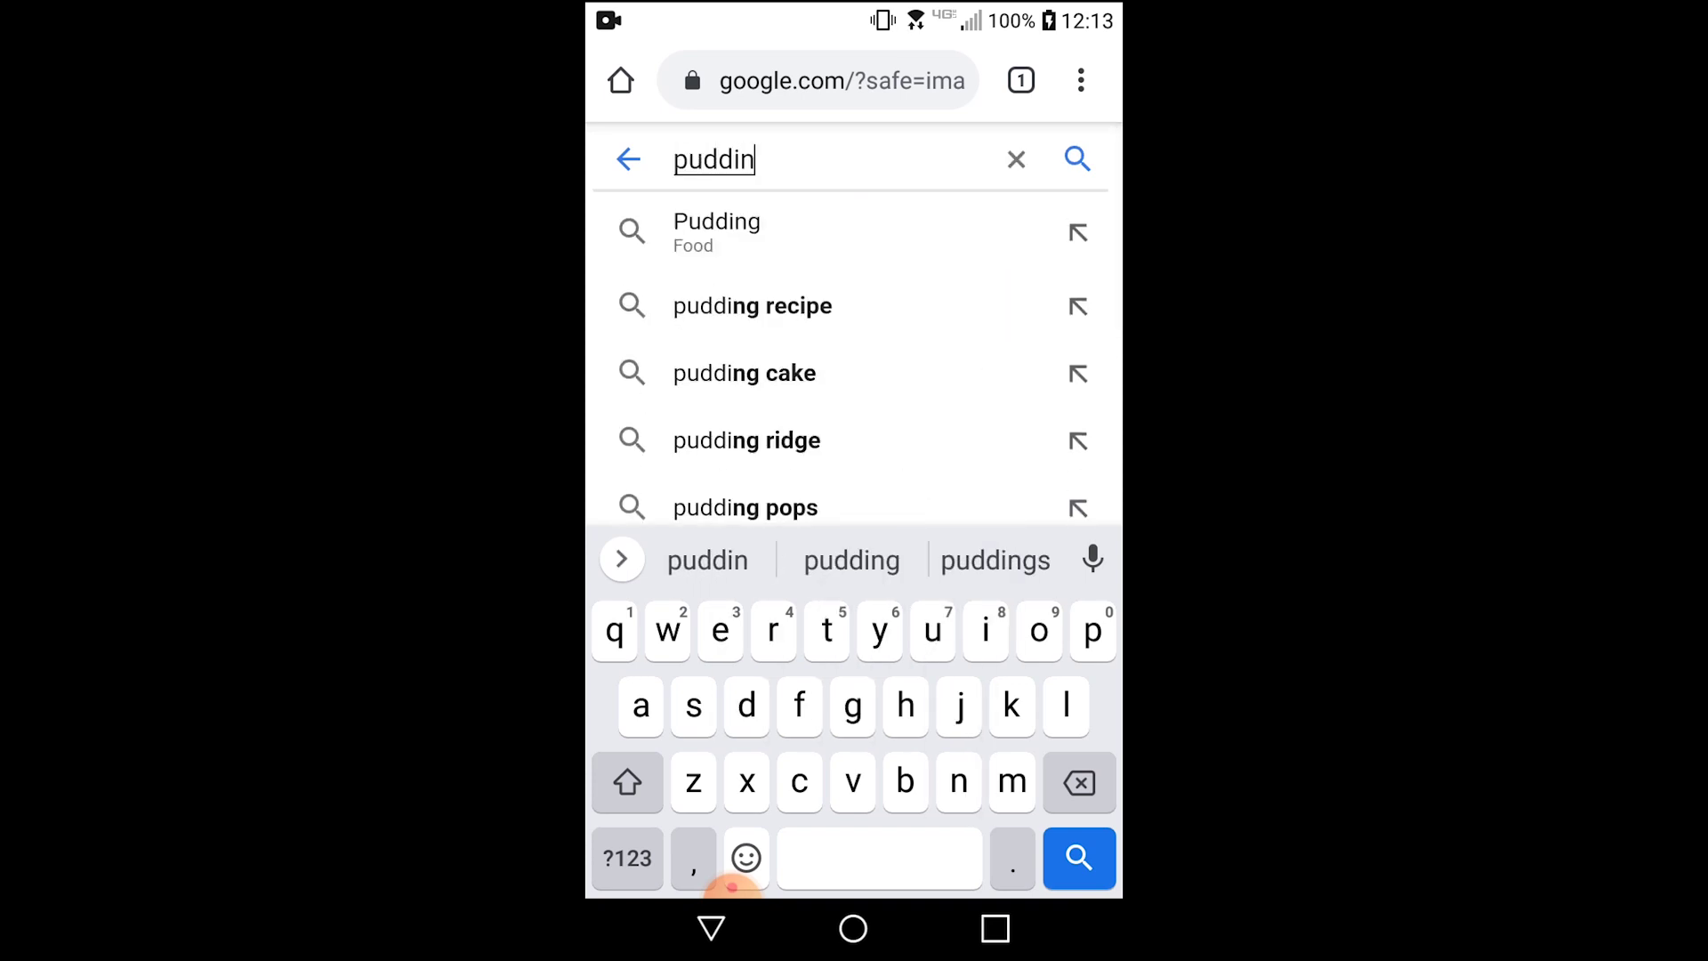
pyautogui.write('g')
pyautogui.press('Return')
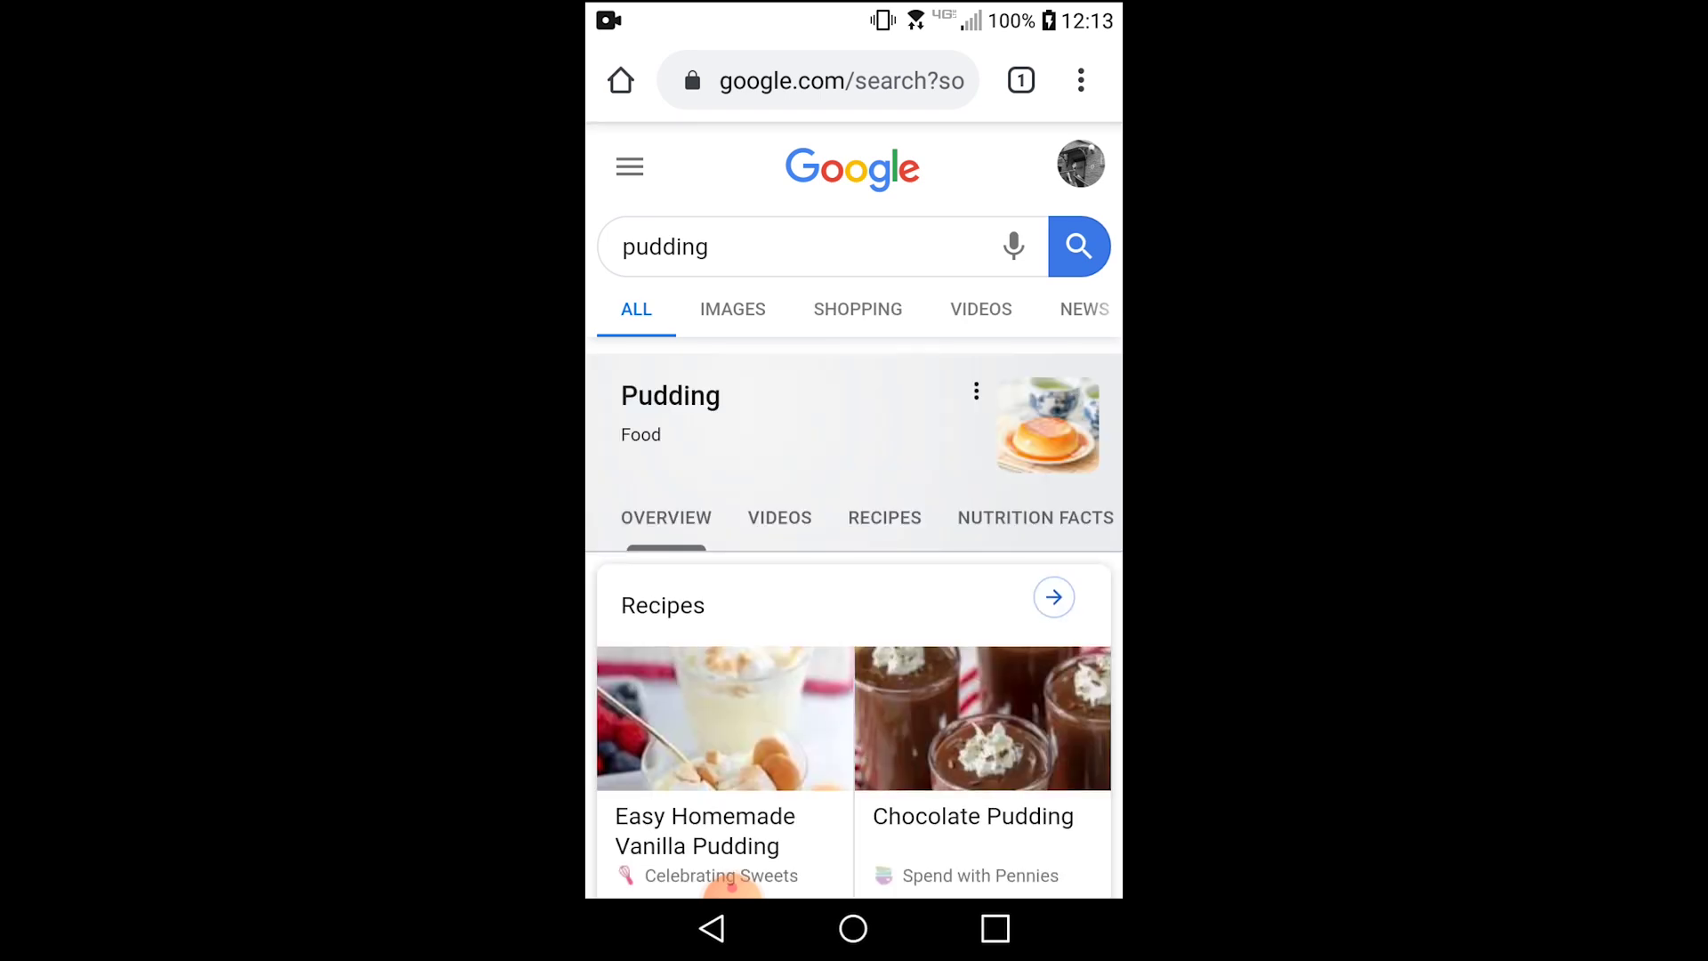
pyautogui.click(621, 80)
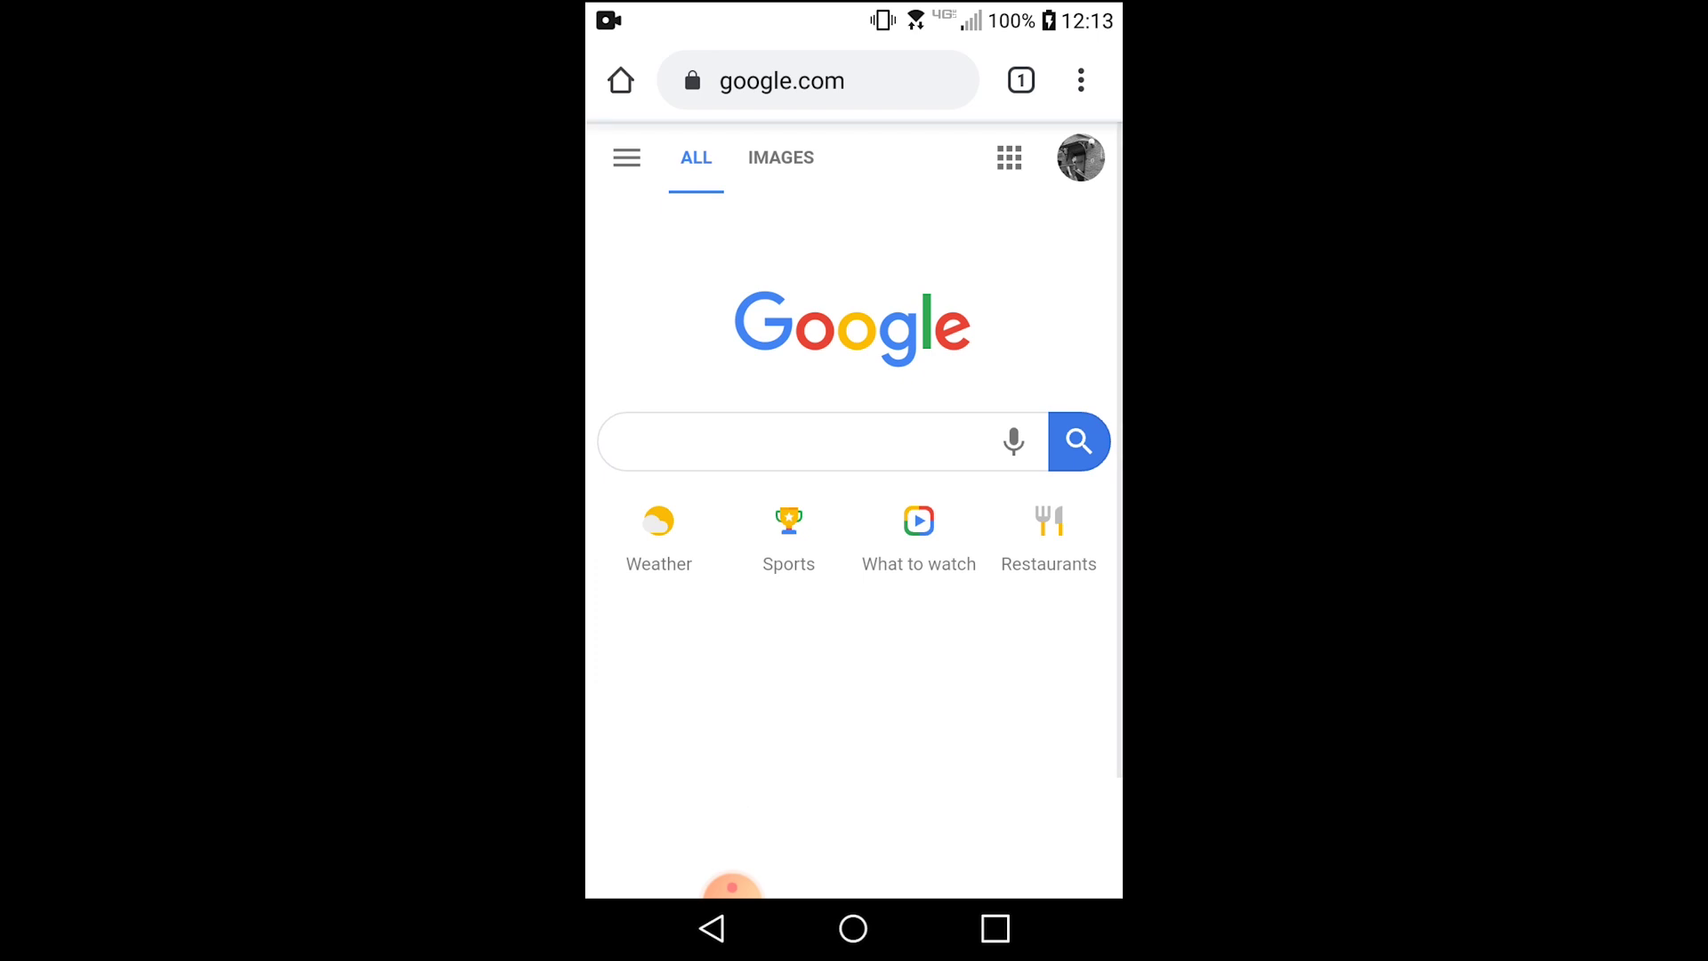
# Confirm the search box now shows no saved past searches
pyautogui.click(801, 440)
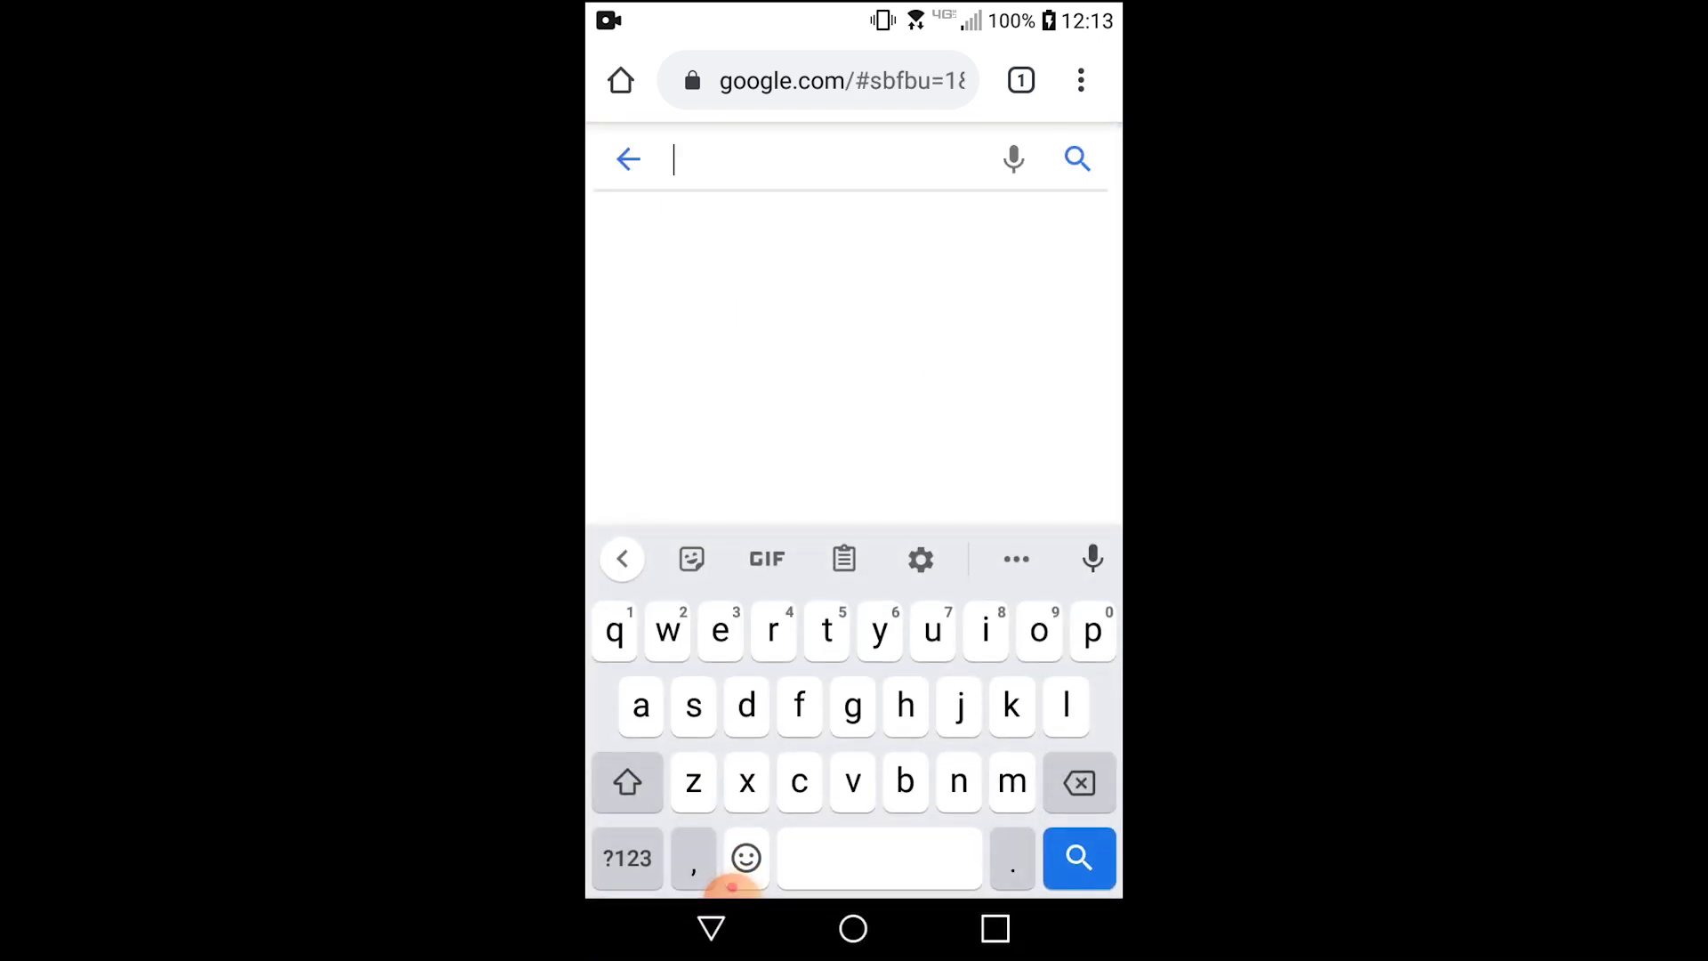
pyautogui.press('Escape')
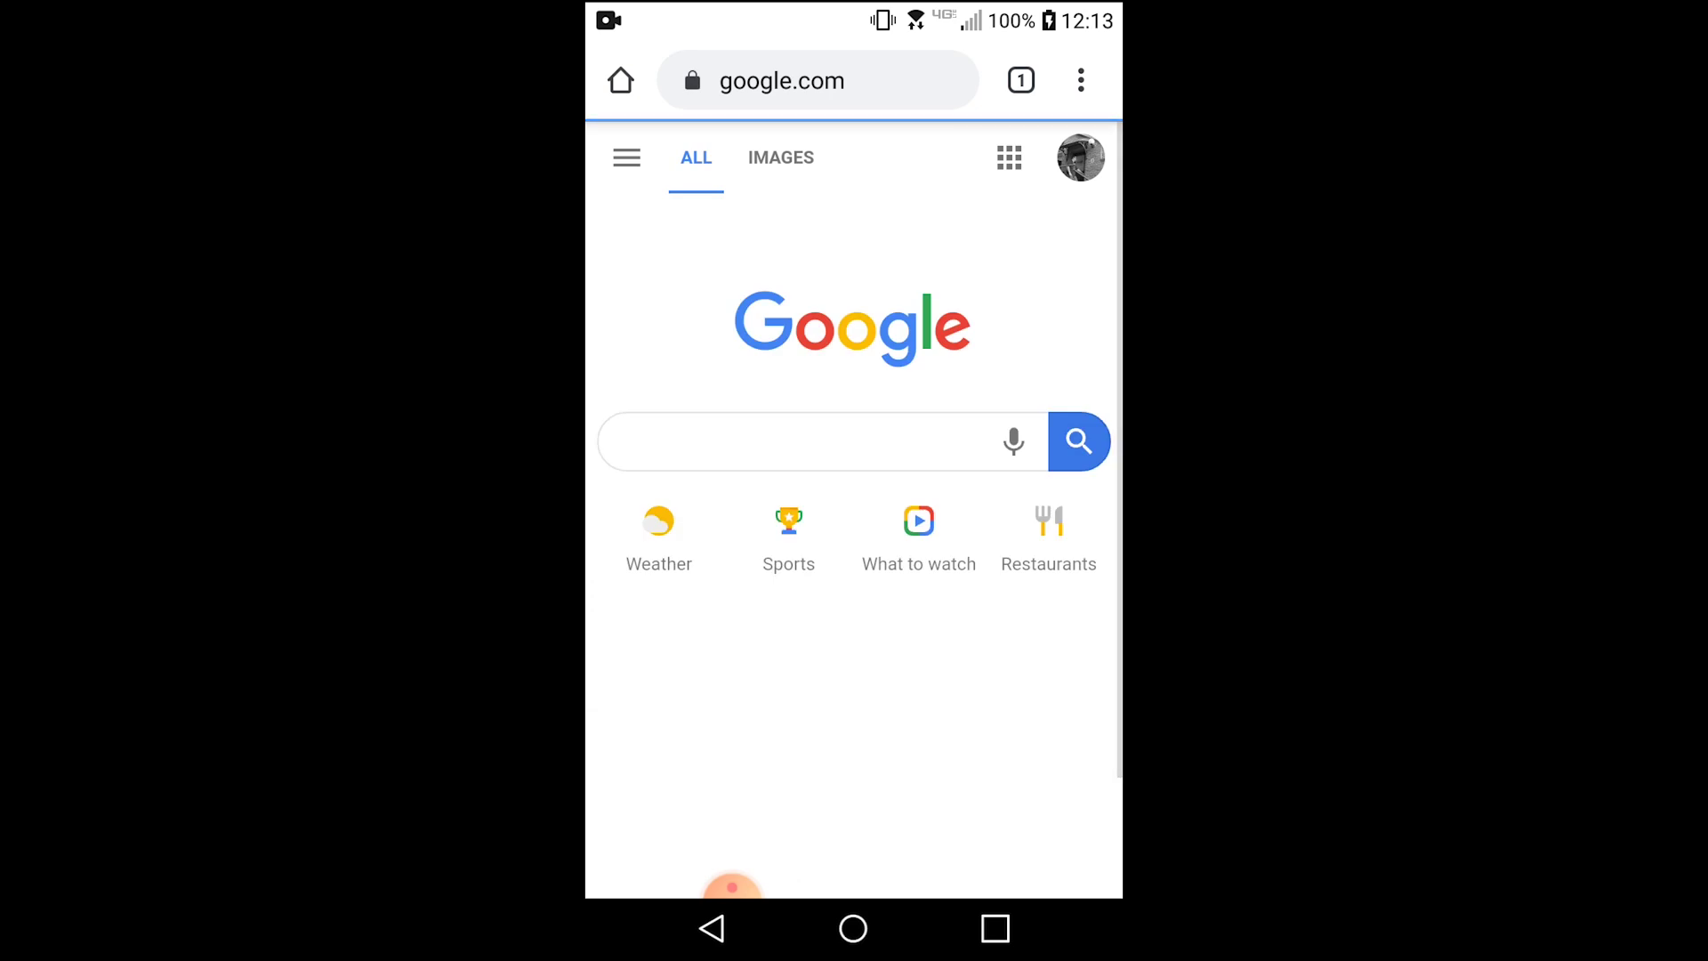
pyautogui.click(801, 441)
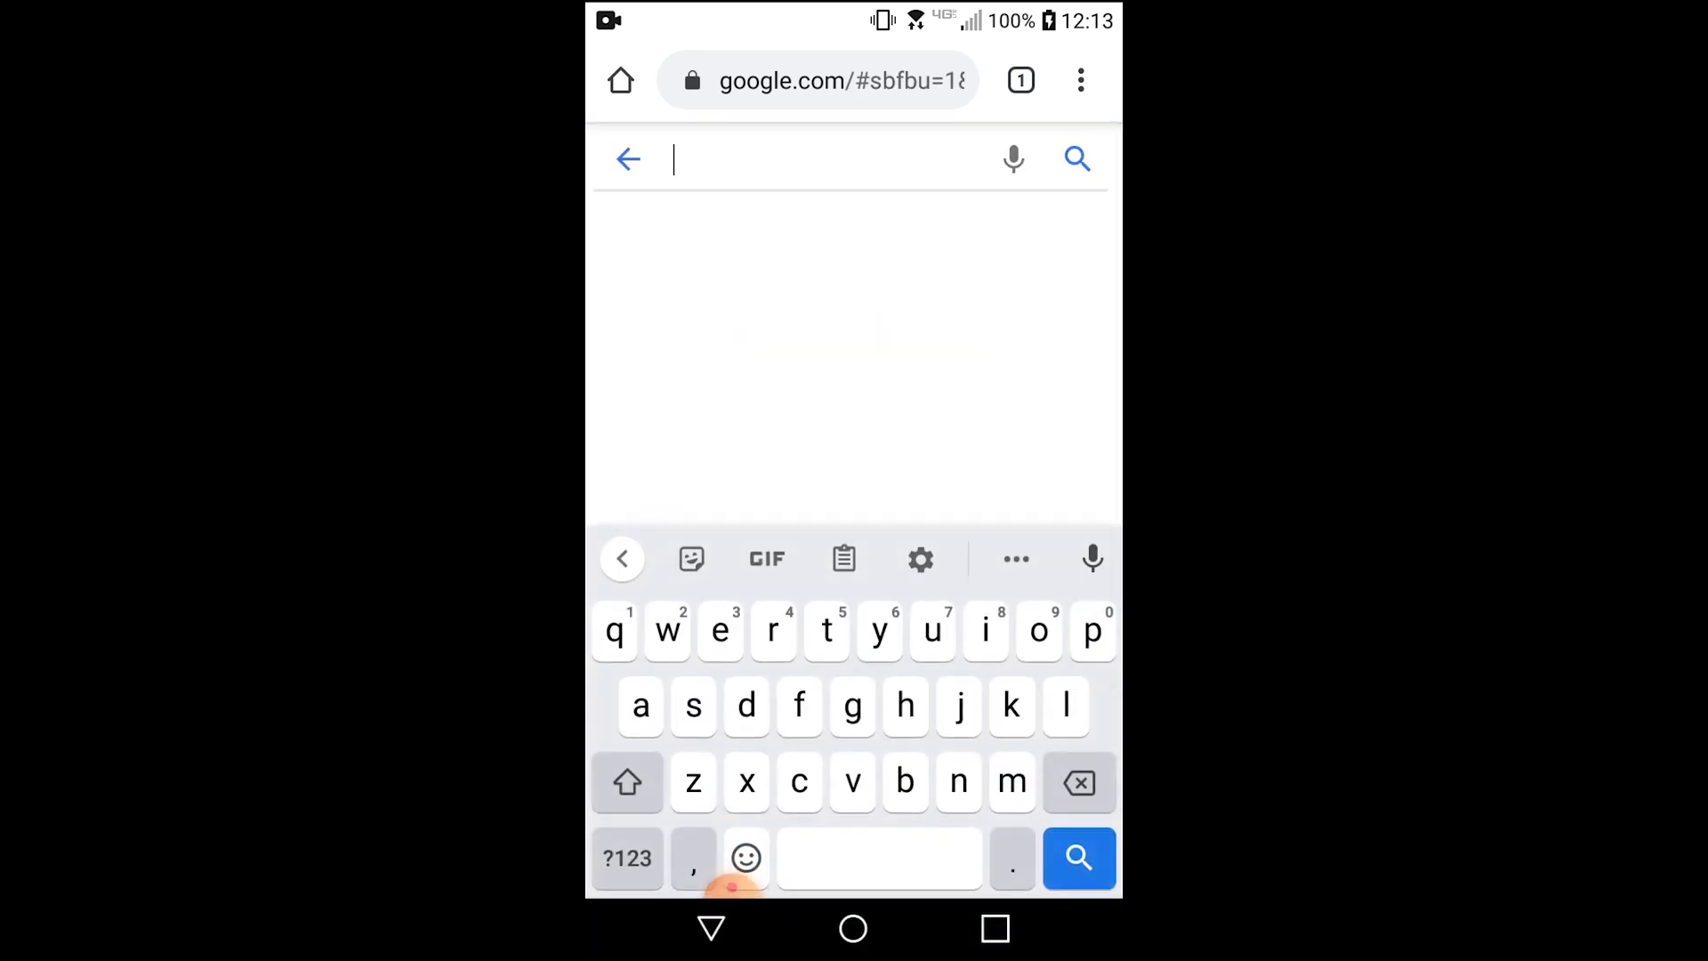